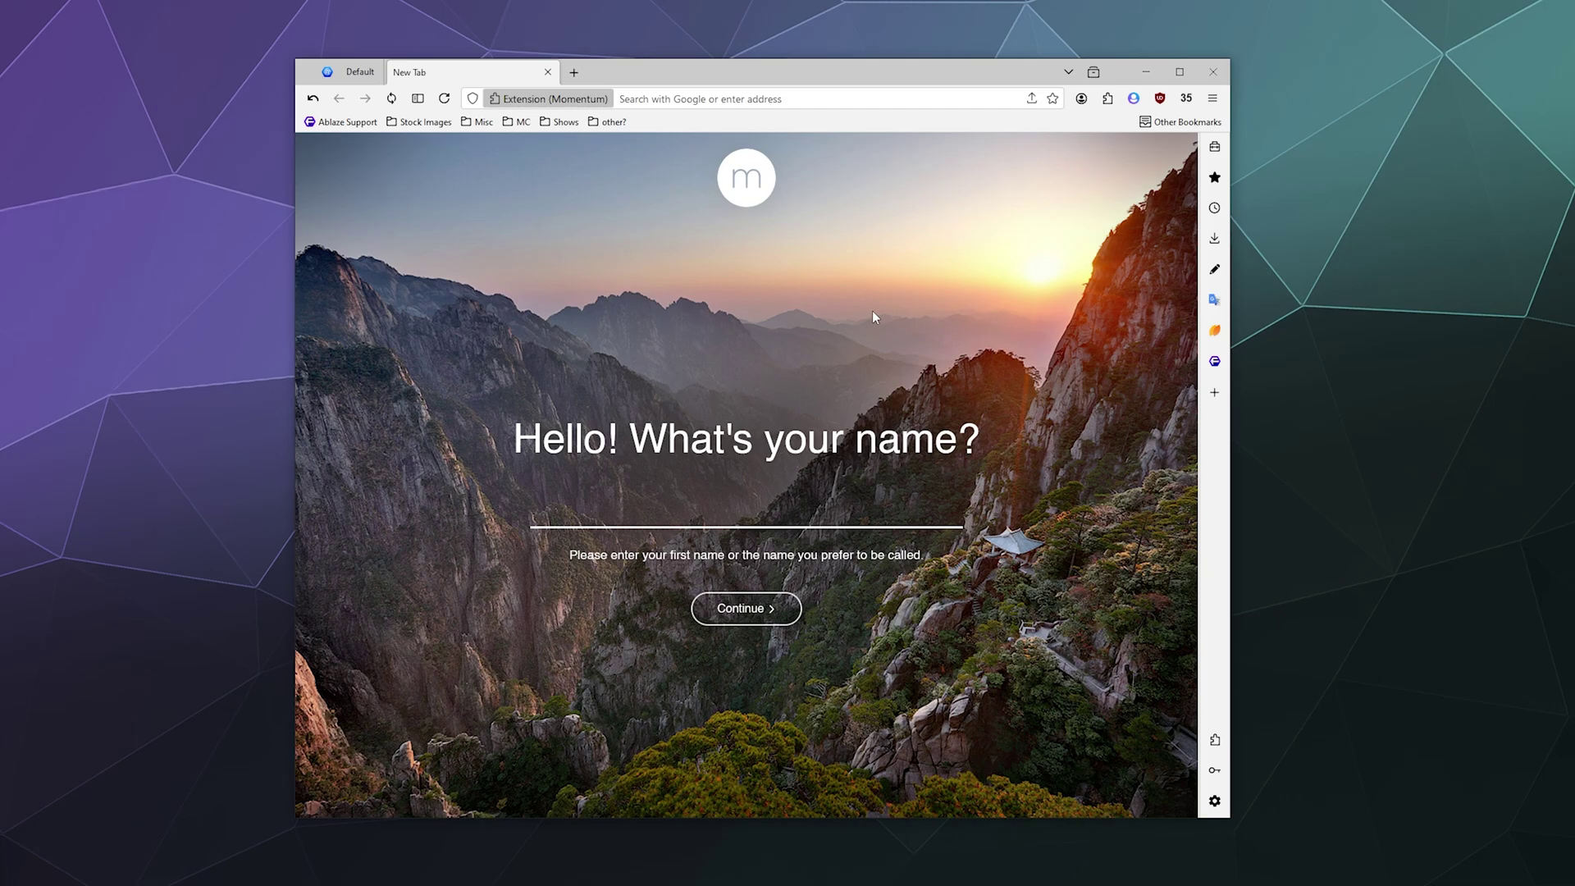
Open Floorp's Settings page from the hamburger main menu.
click(1212, 97)
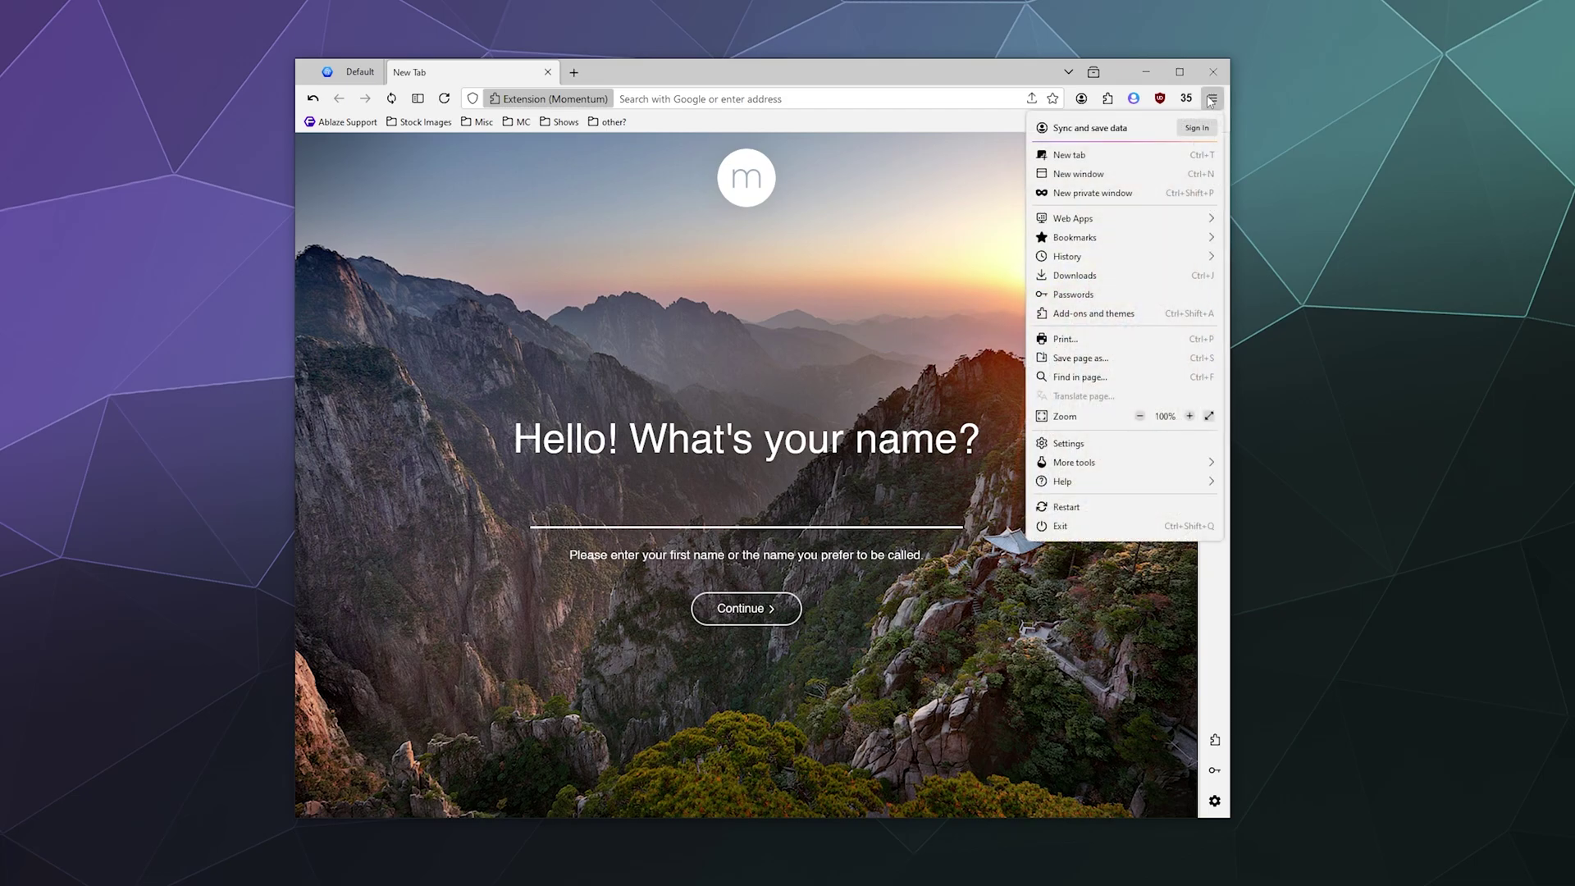
click(1063, 443)
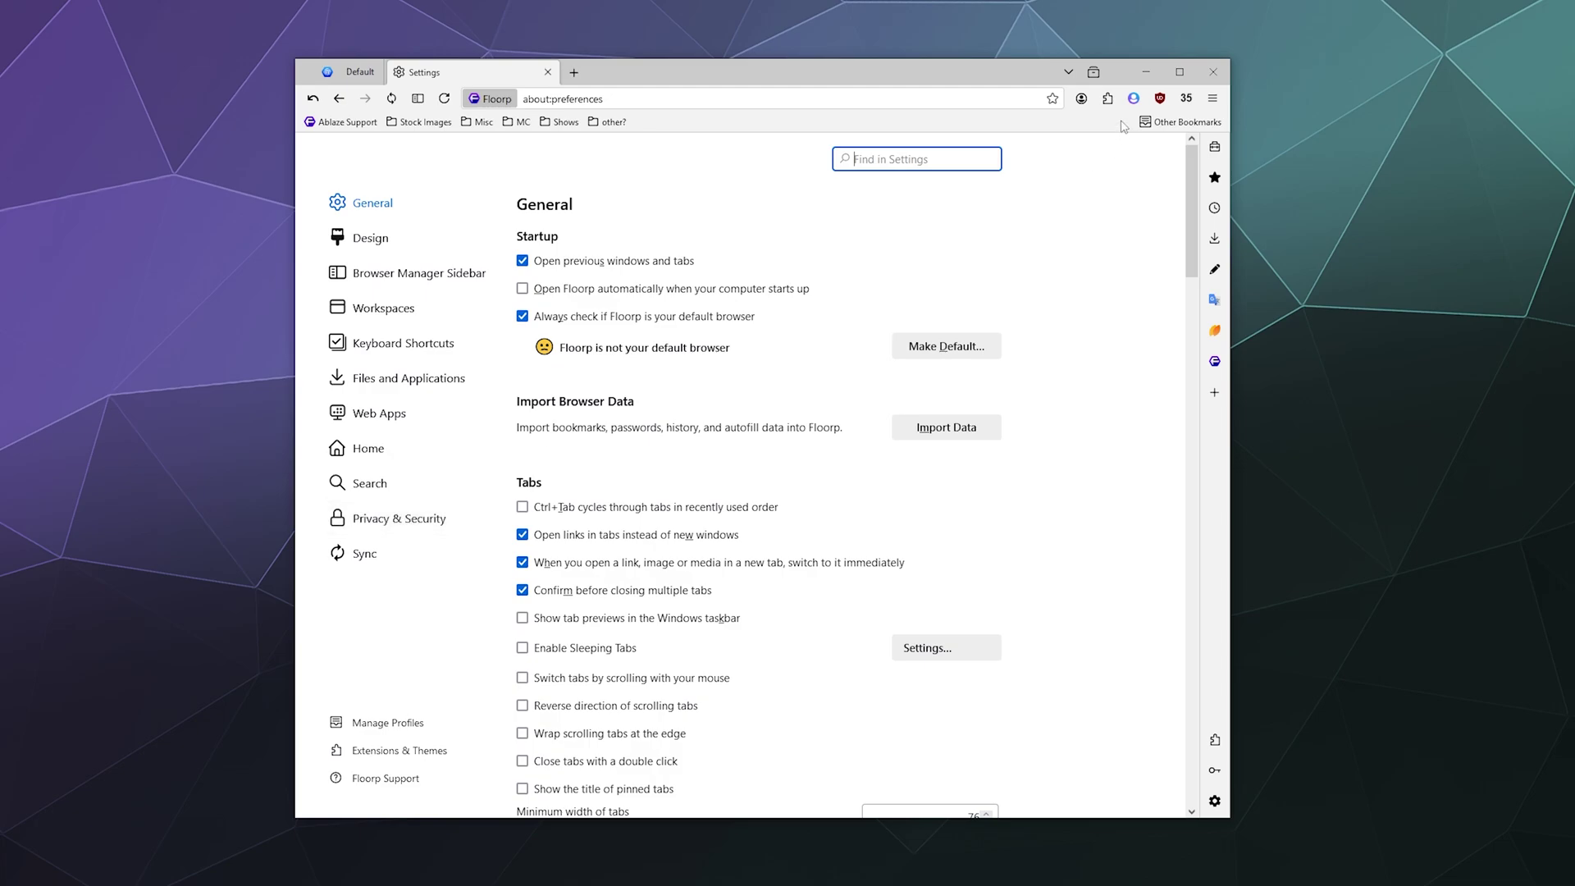
Switch Settings to the Privacy & Security section, where tracking protection is Standard.
click(1212, 100)
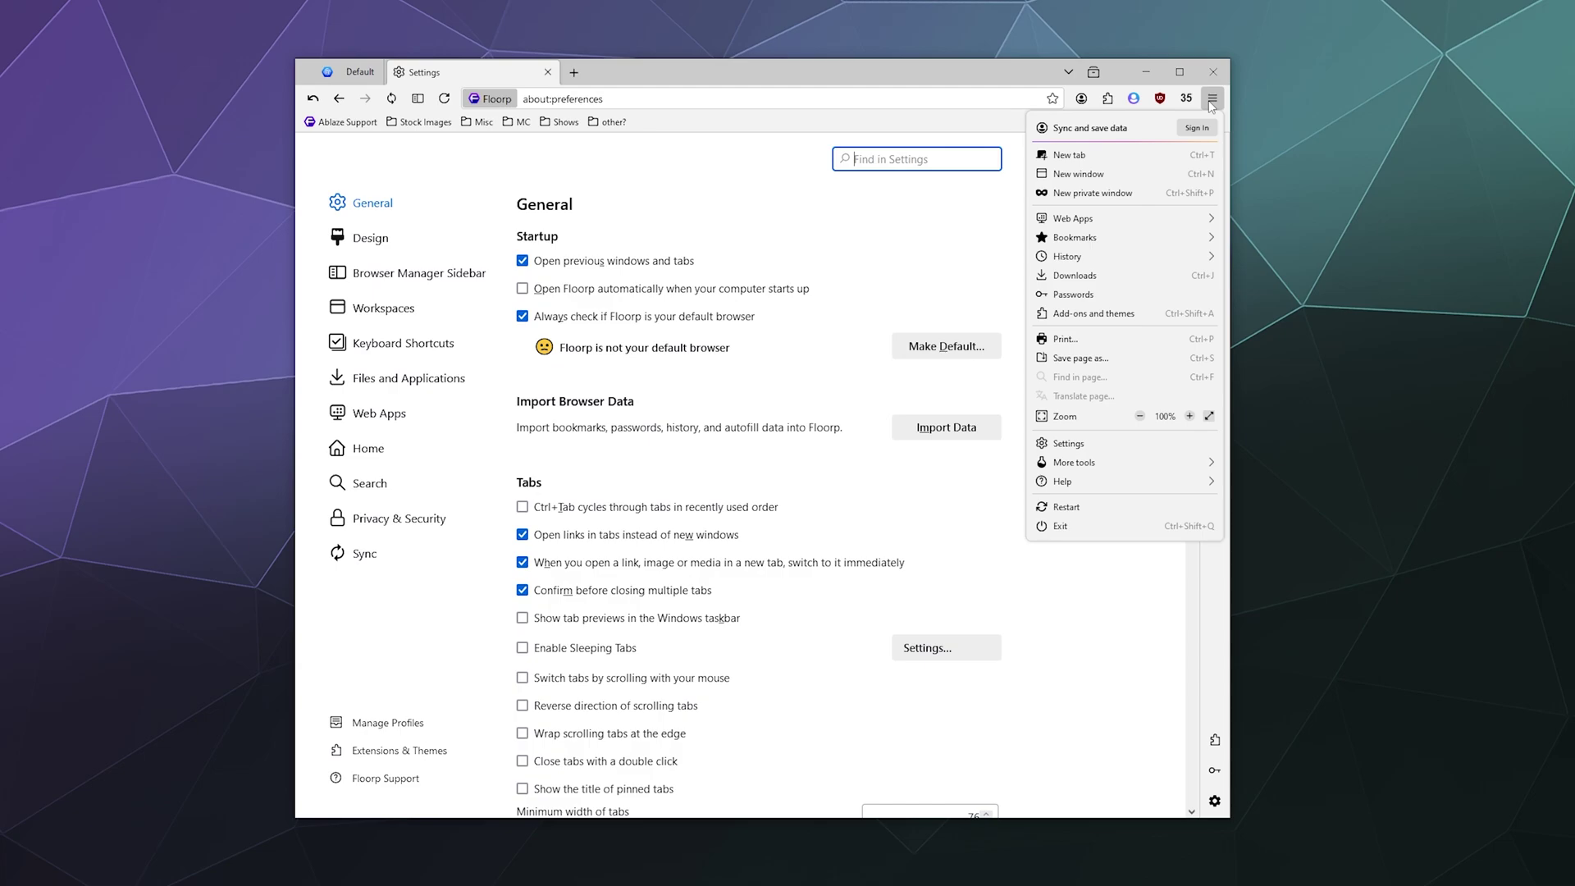
click(859, 212)
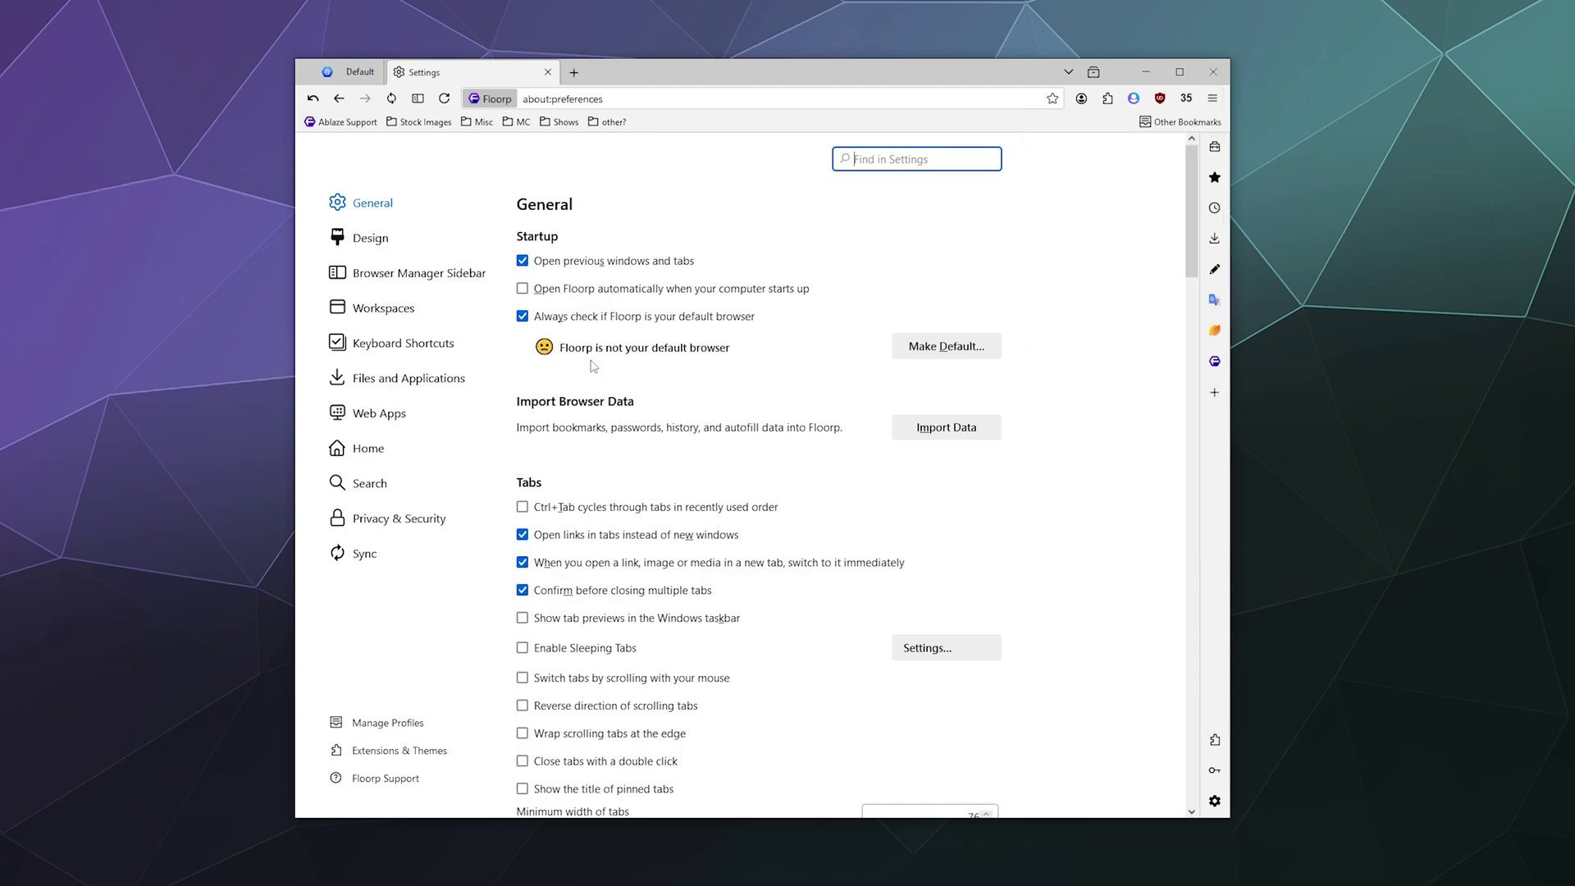
click(425, 529)
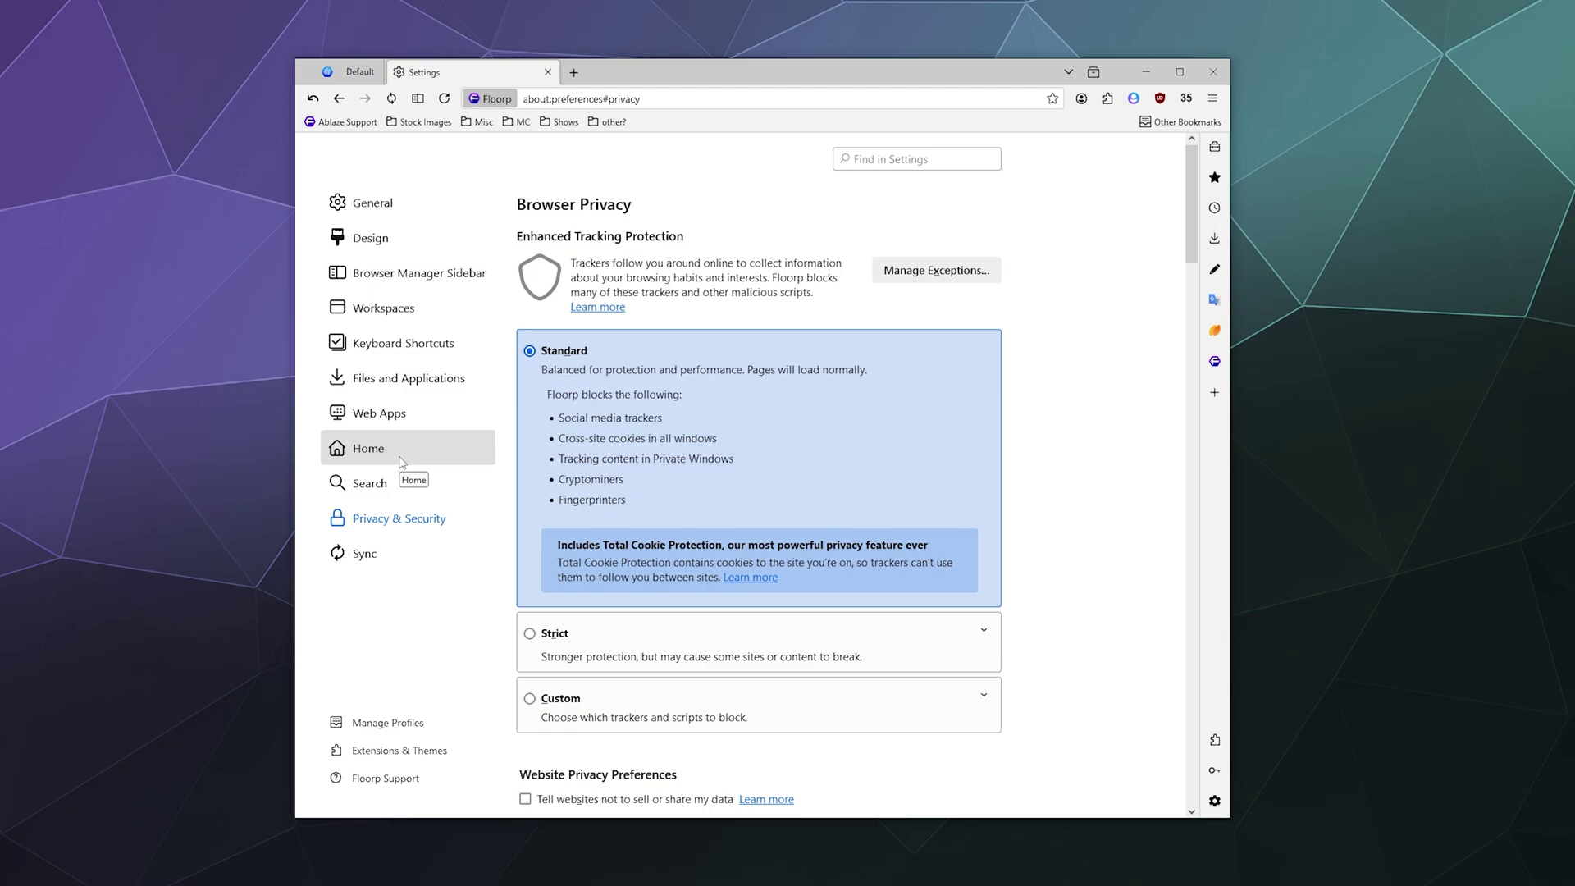
Expand the Strict tracking protection option and scroll through its blocking list.
click(984, 637)
scroll(857, 545, down, 6)
scroll(830, 539, up, 3)
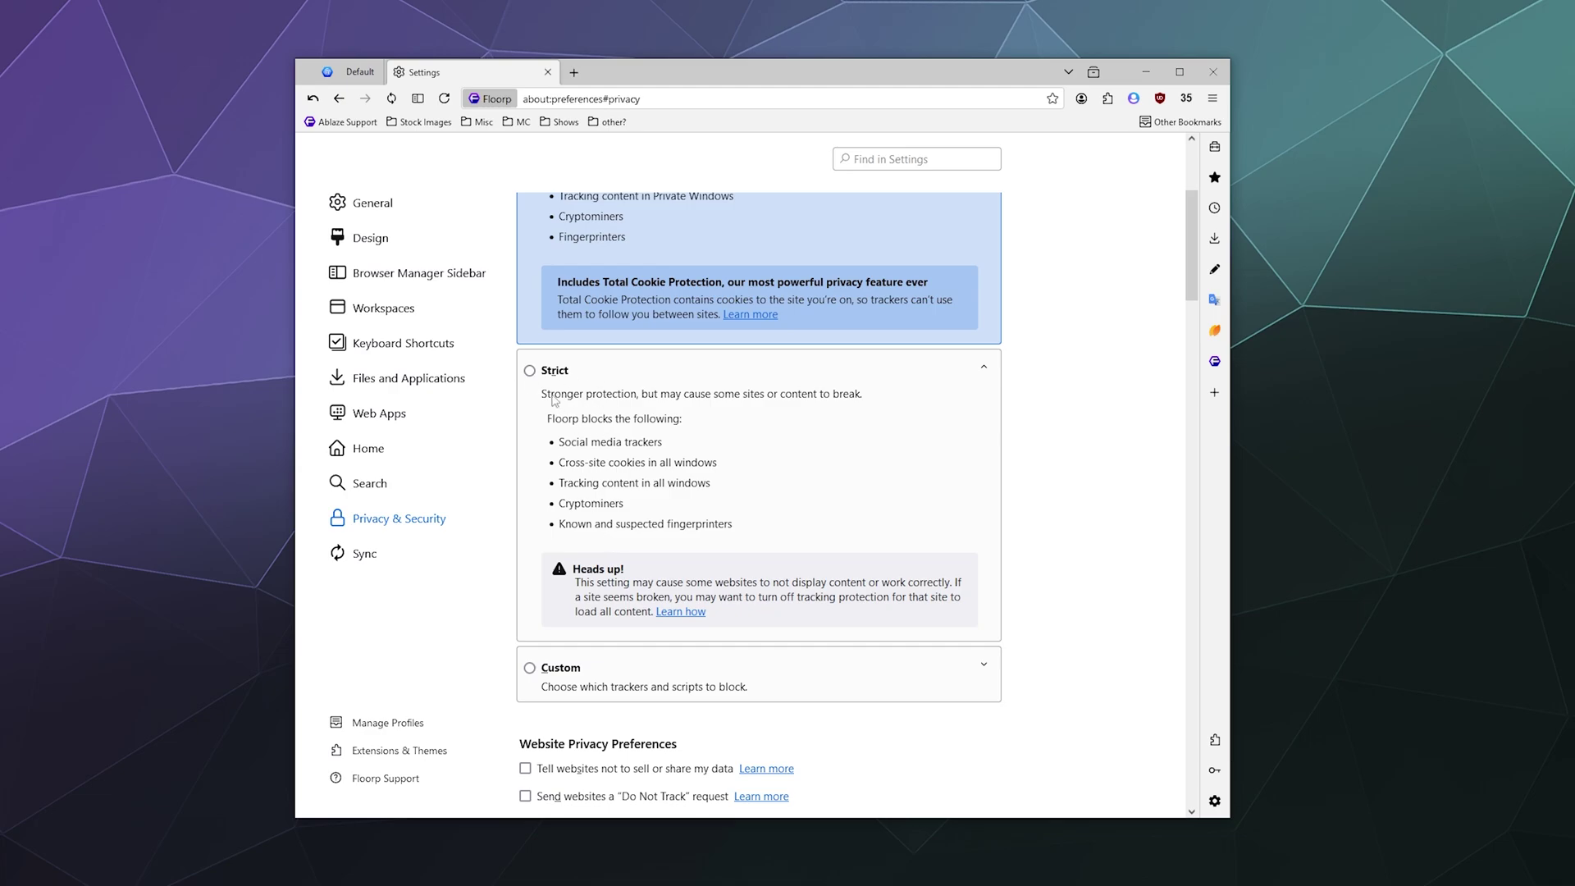
scroll(563, 409, up, 3)
scroll(563, 409, down, 3)
Select Custom protection and inspect its Tracking content, Suspected fingerprinters and Cookies dropdowns unchanged.
click(639, 668)
scroll(632, 578, down, 5)
scroll(561, 531, up, 2)
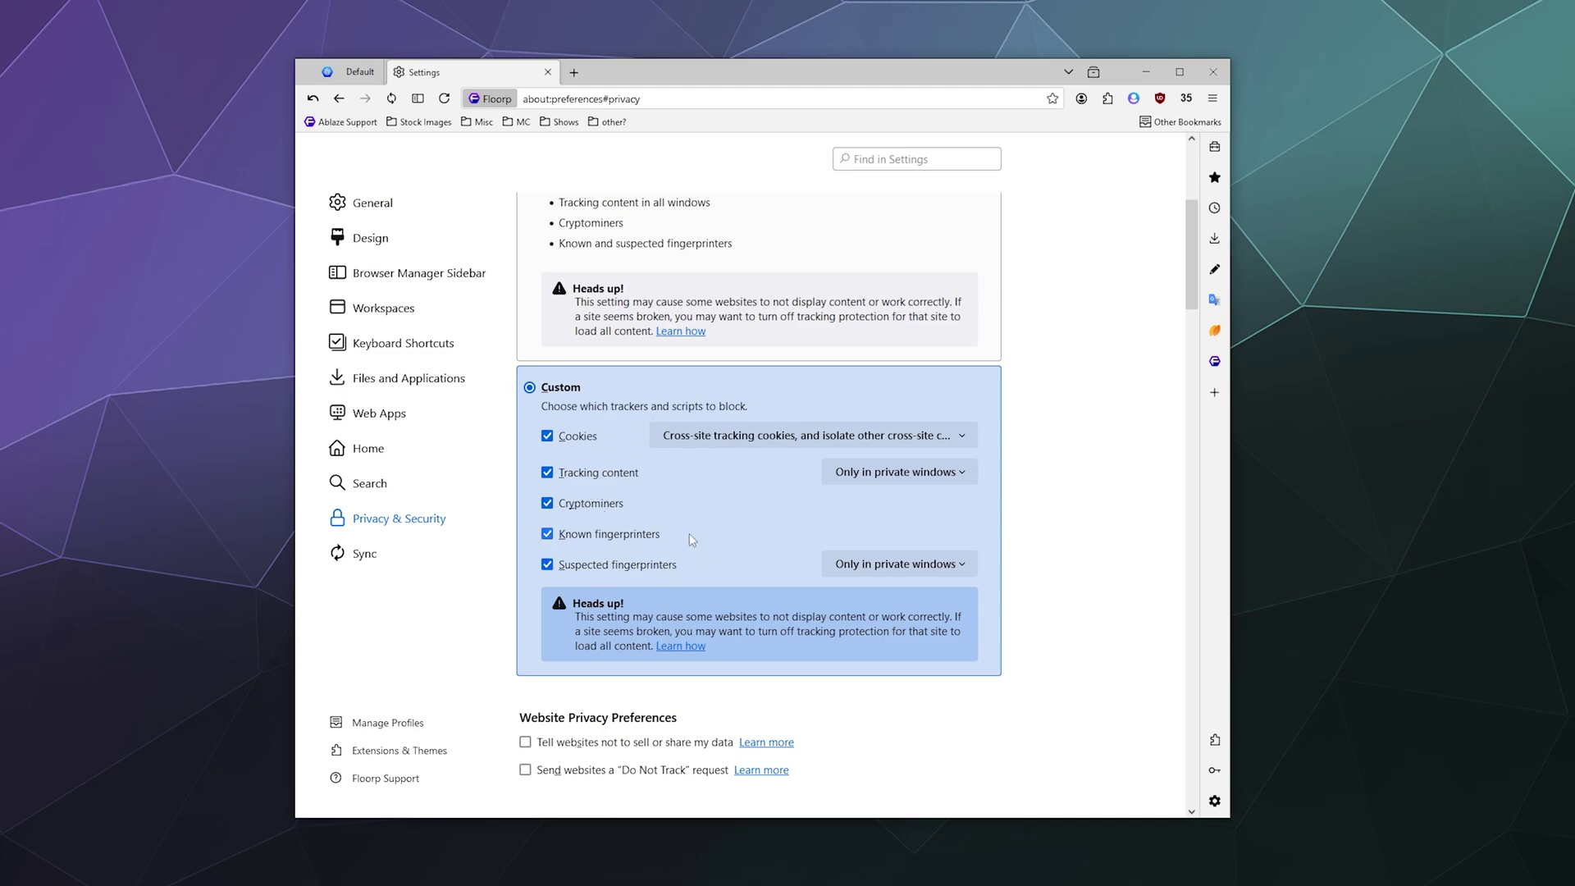
click(840, 474)
click(840, 474)
click(847, 565)
click(847, 564)
click(801, 435)
click(801, 434)
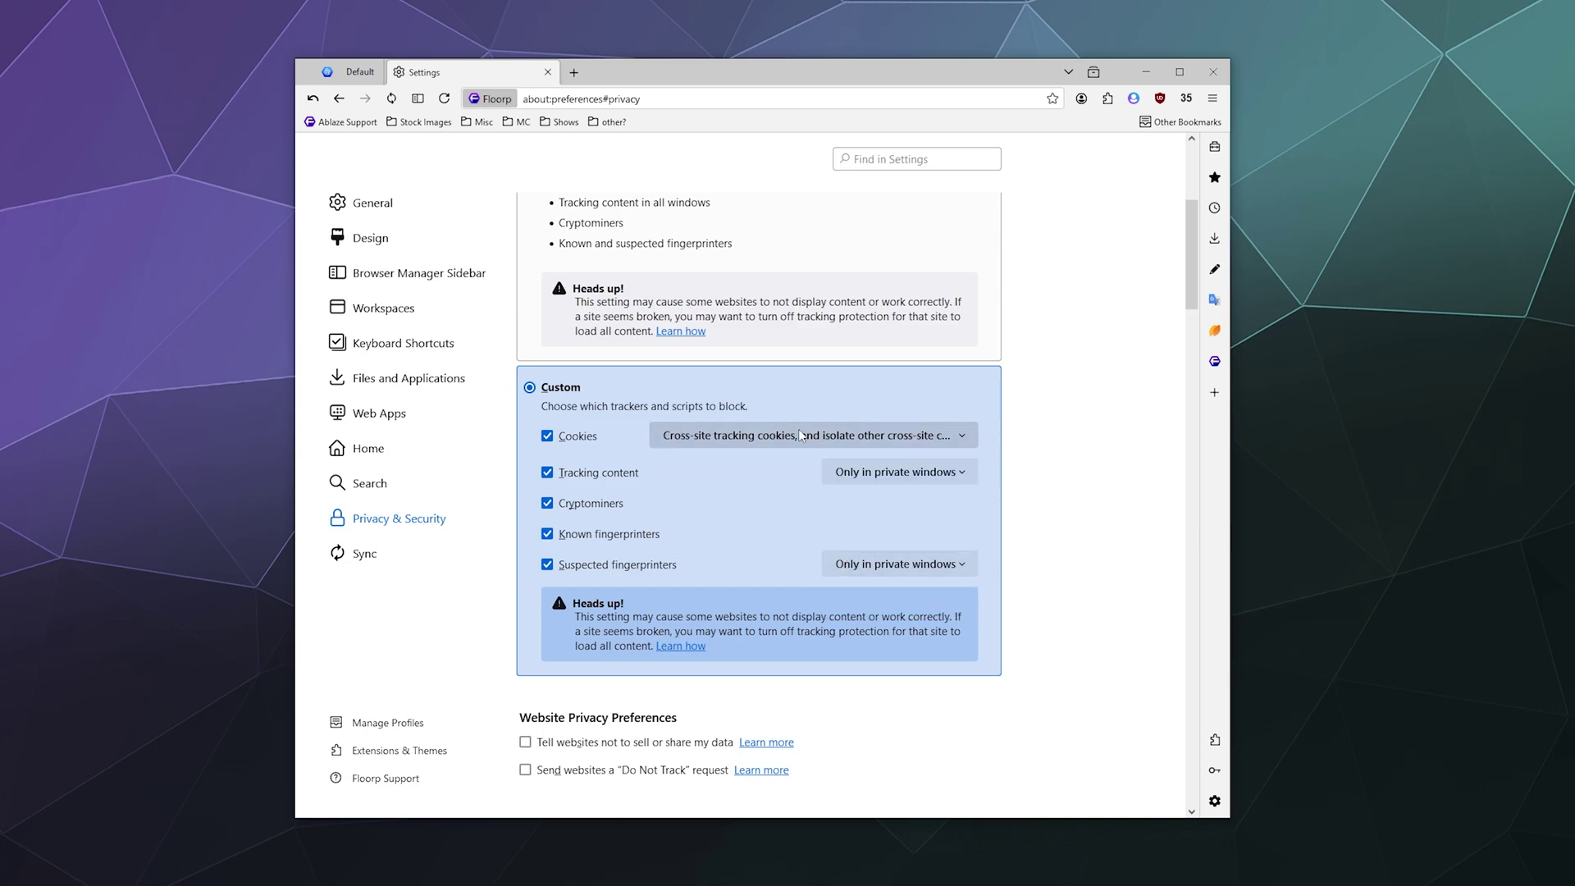
Toggle Custom cookie blocking off and on, then return tracking protection to Standard.
click(547, 435)
click(548, 436)
scroll(537, 411, up, 4)
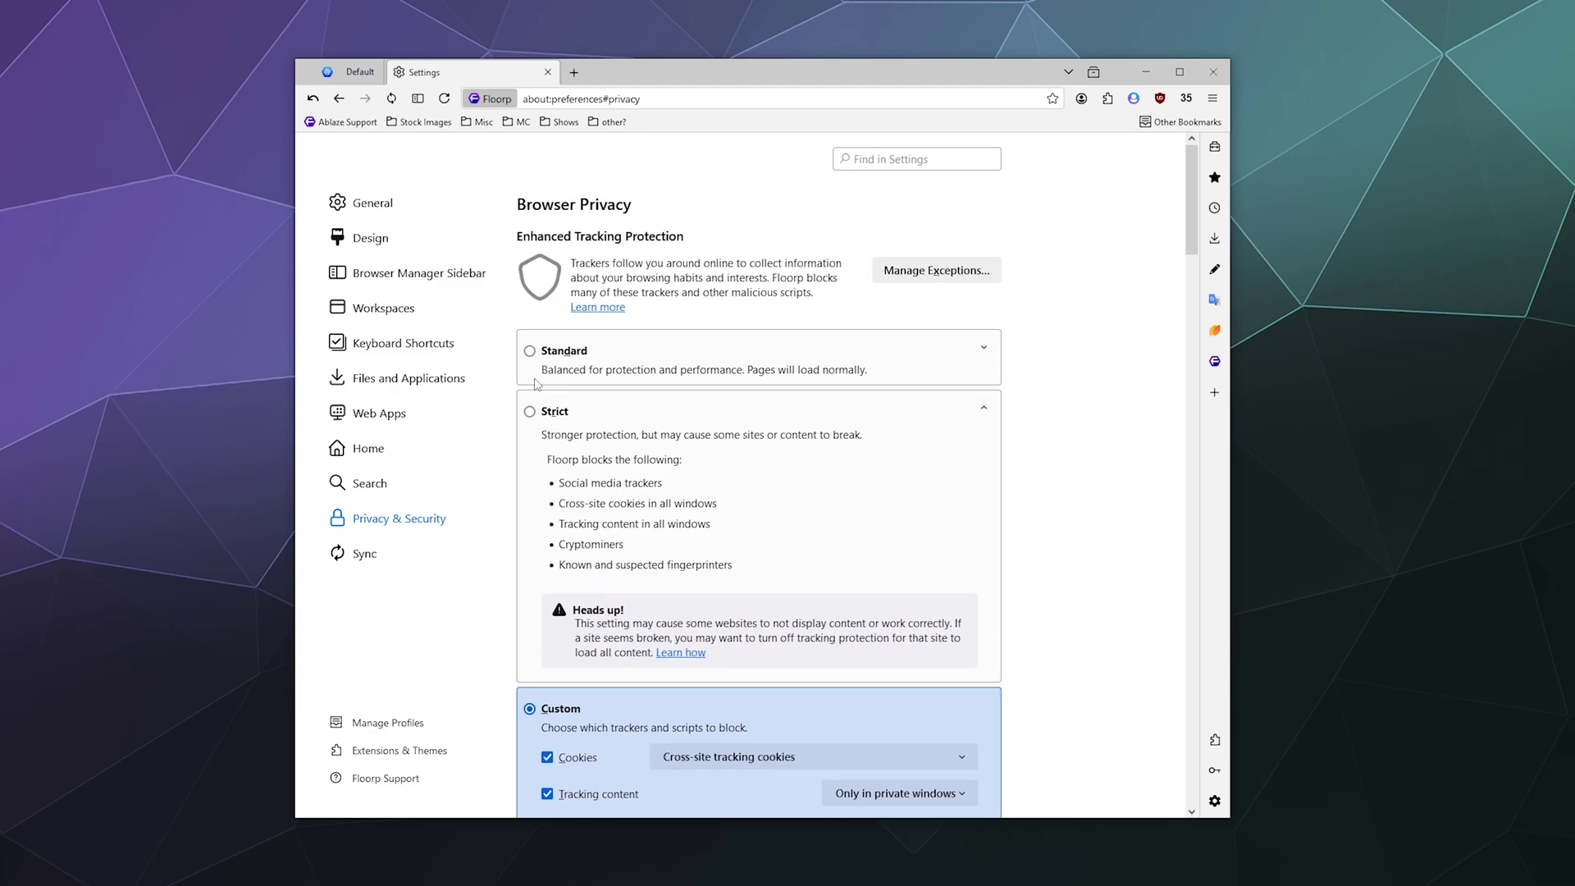
click(529, 350)
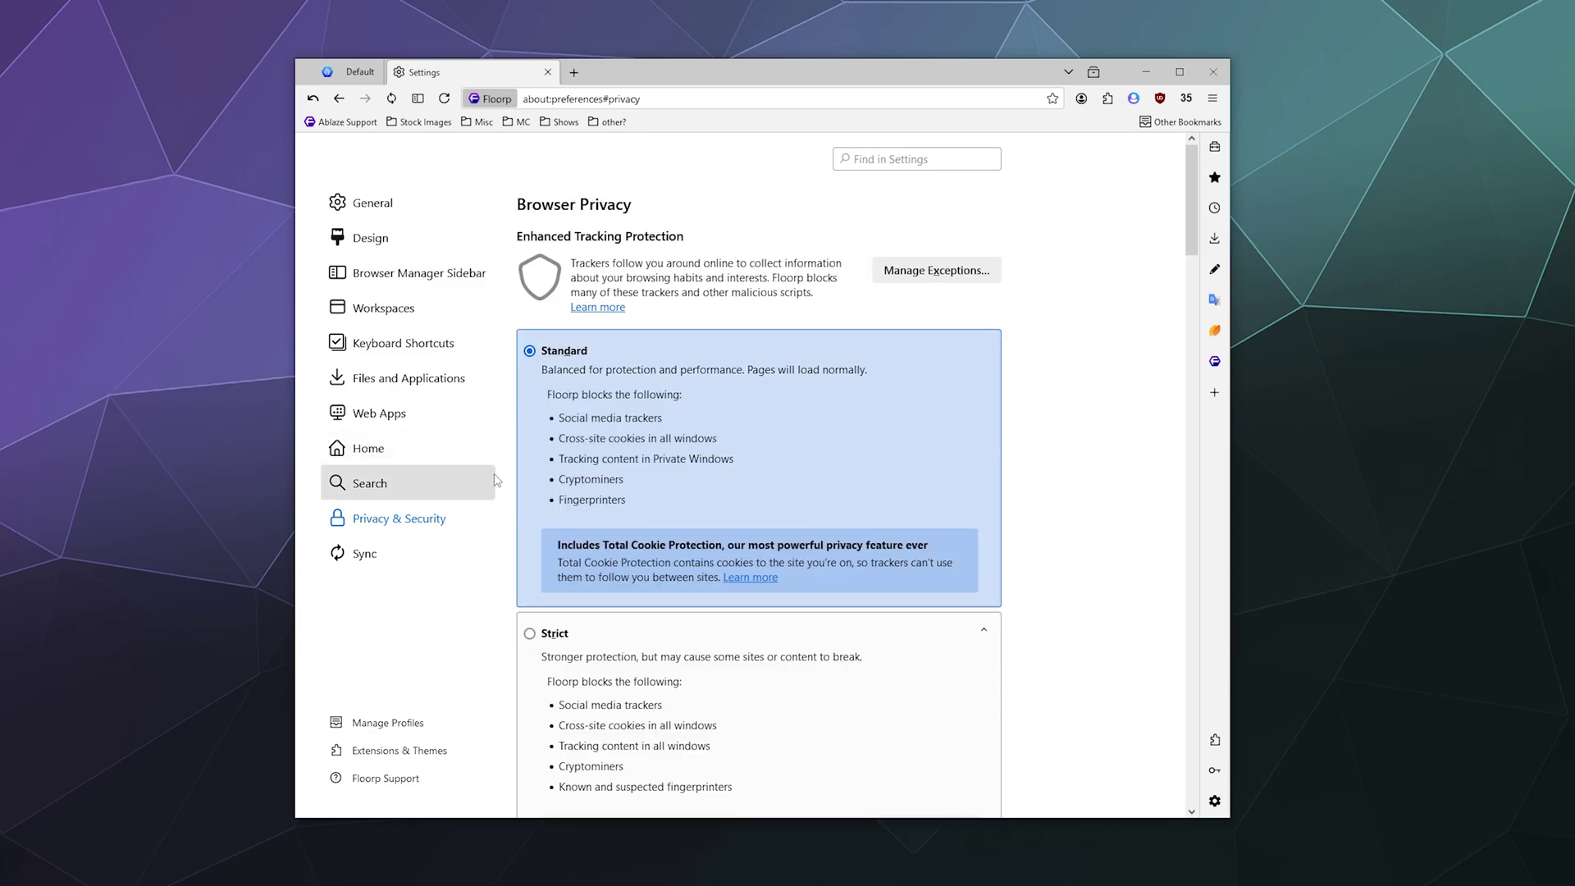
Collapse Strict's details and scroll down to Website Privacy Preferences.
click(983, 629)
scroll(1006, 559, down, 2)
scroll(1005, 554, up, 2)
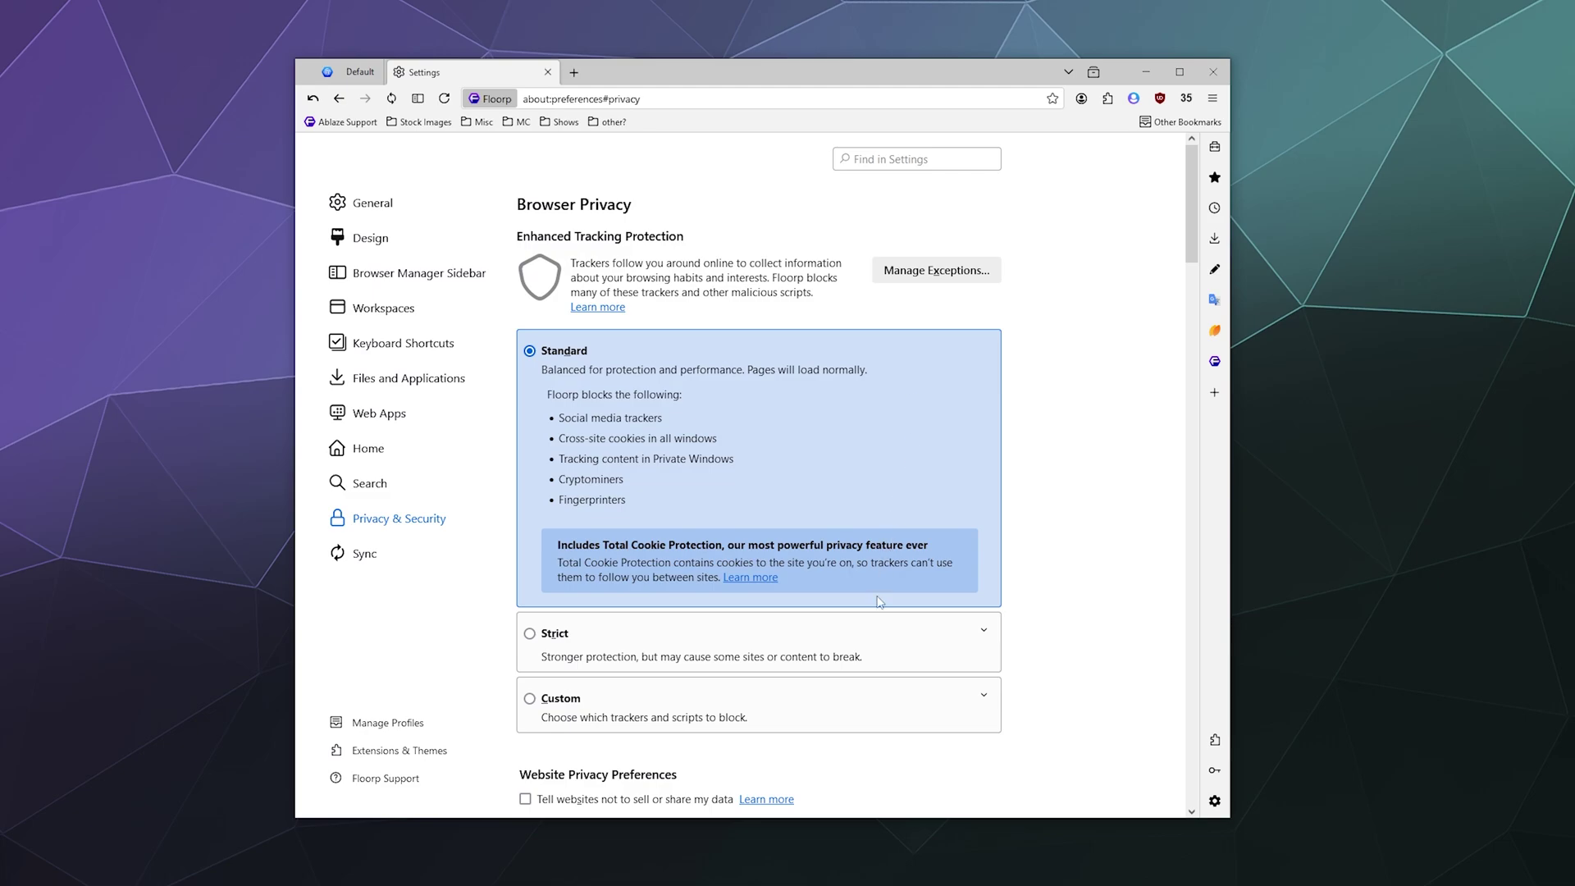
scroll(999, 556, down, 3)
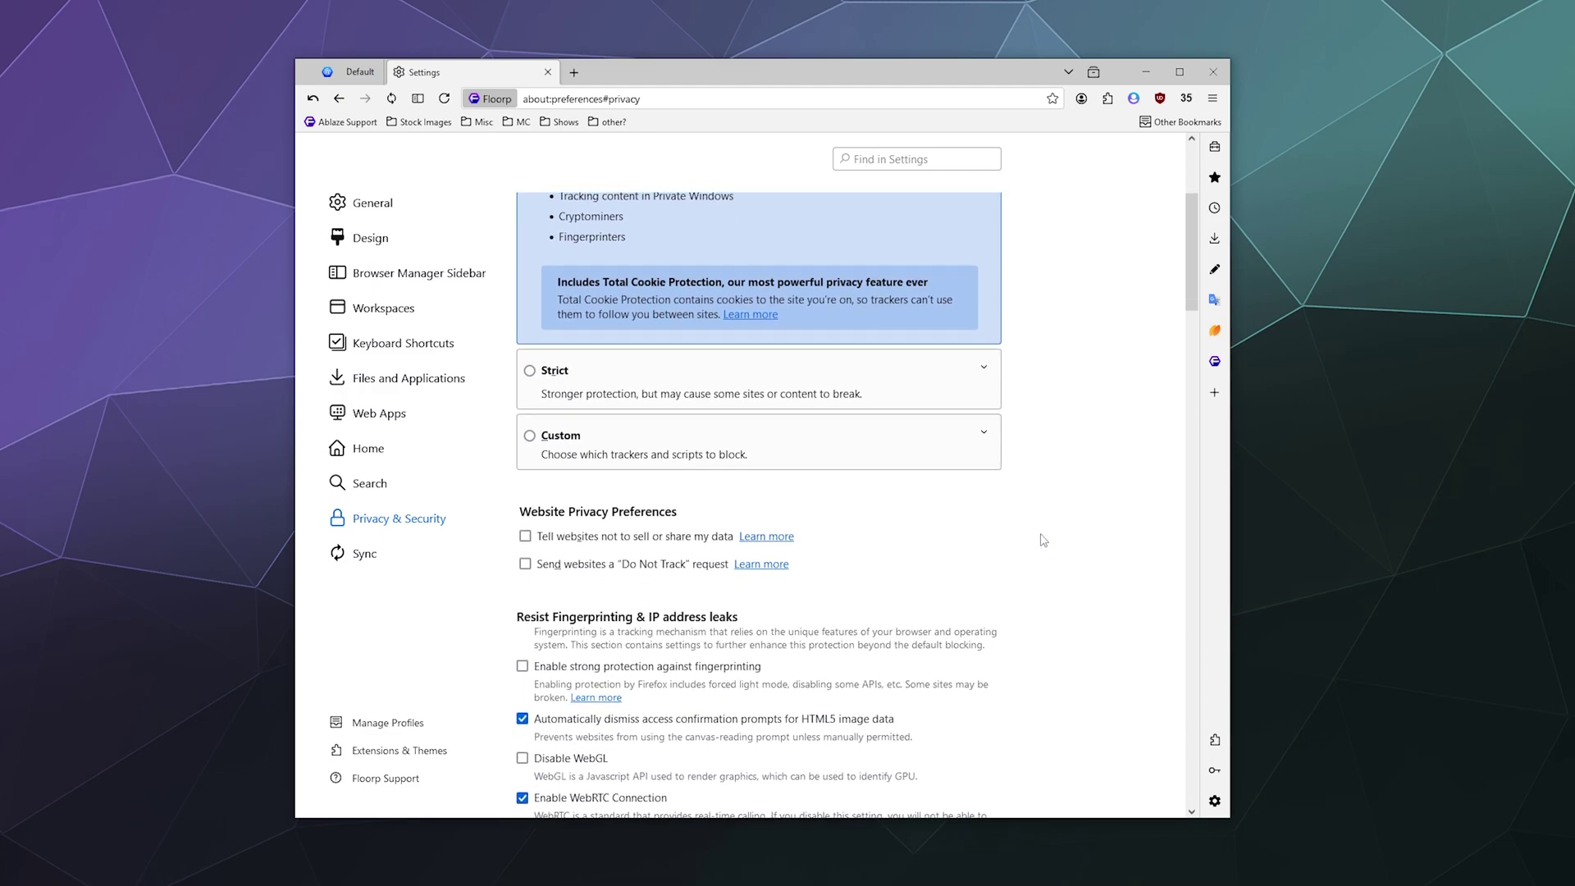
scroll(1043, 539, down, 2)
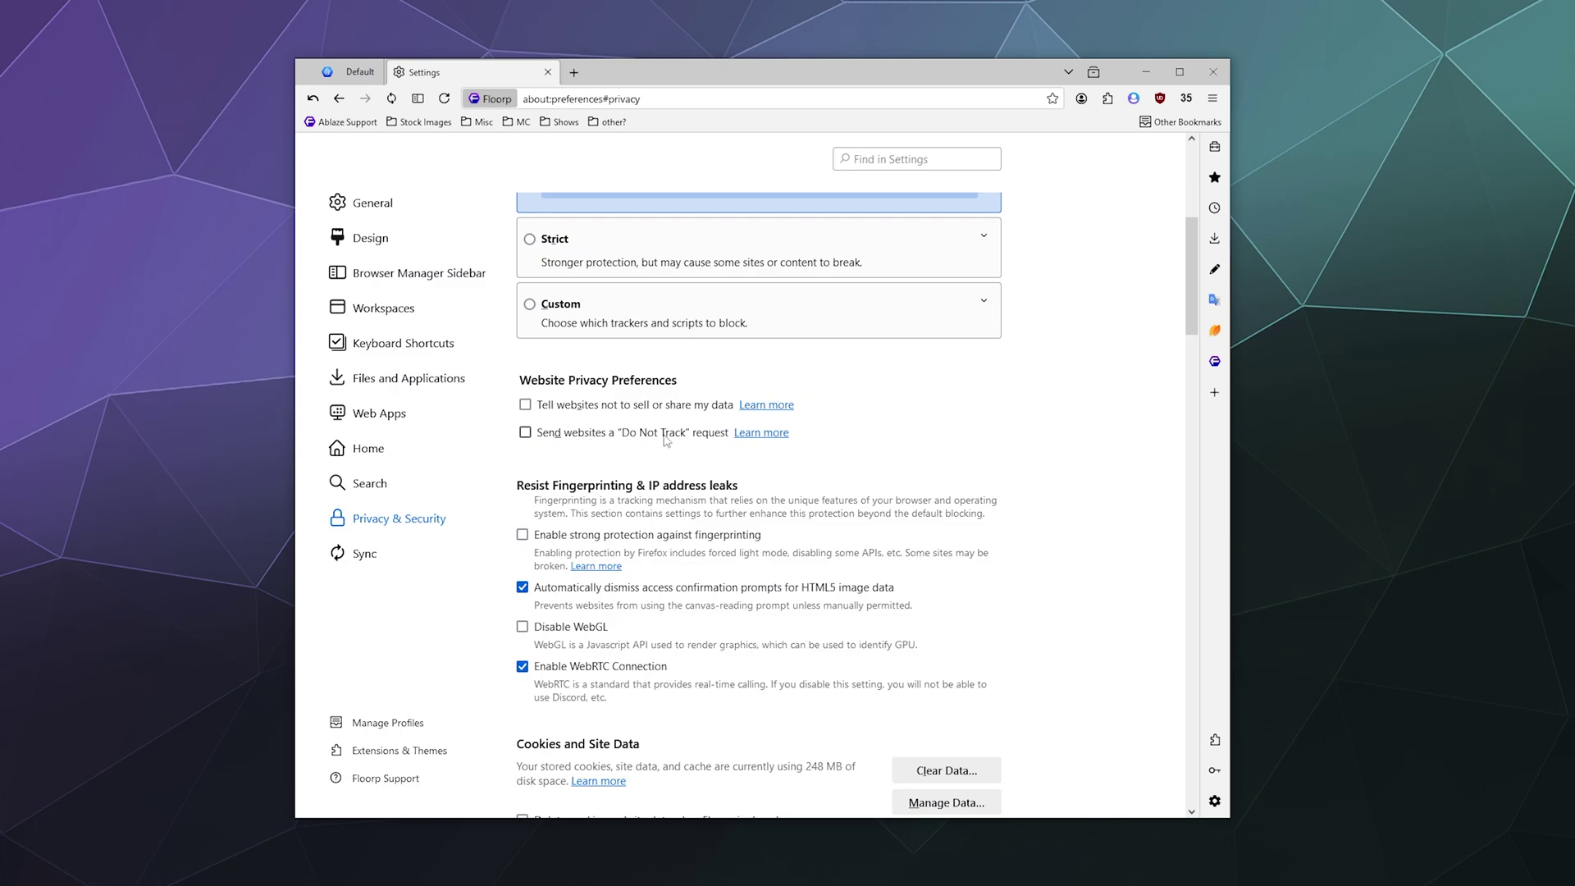
Enable both 'tell websites not to sell or share data' and 'send Do Not Track' options.
click(525, 405)
click(525, 432)
click(525, 432)
click(525, 404)
click(525, 405)
click(525, 433)
scroll(567, 427, down, 3)
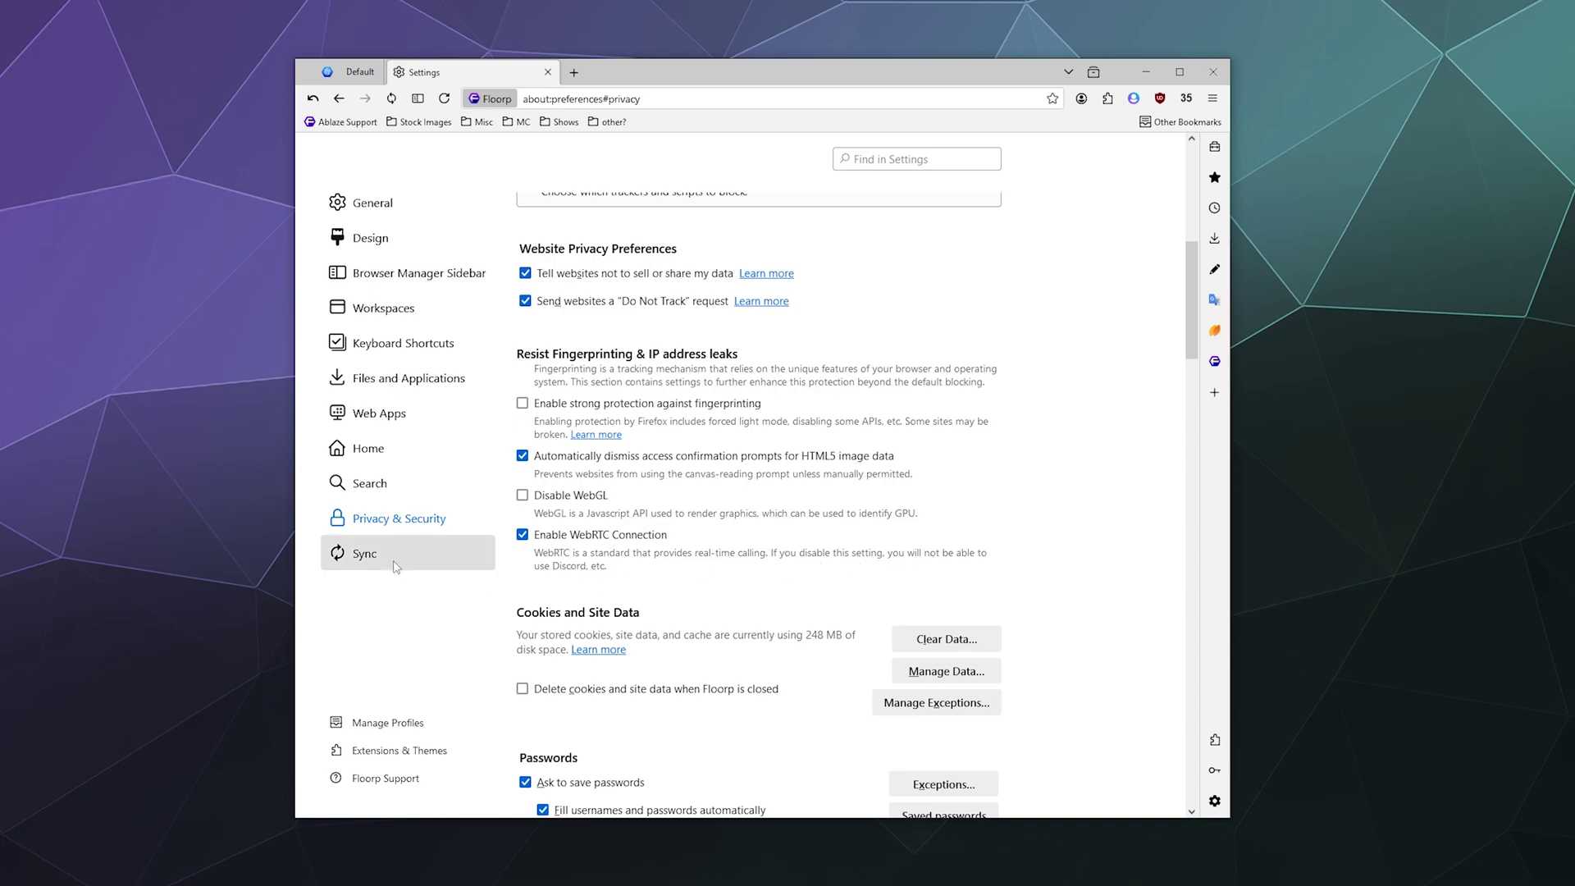
scroll(509, 567, down, 3)
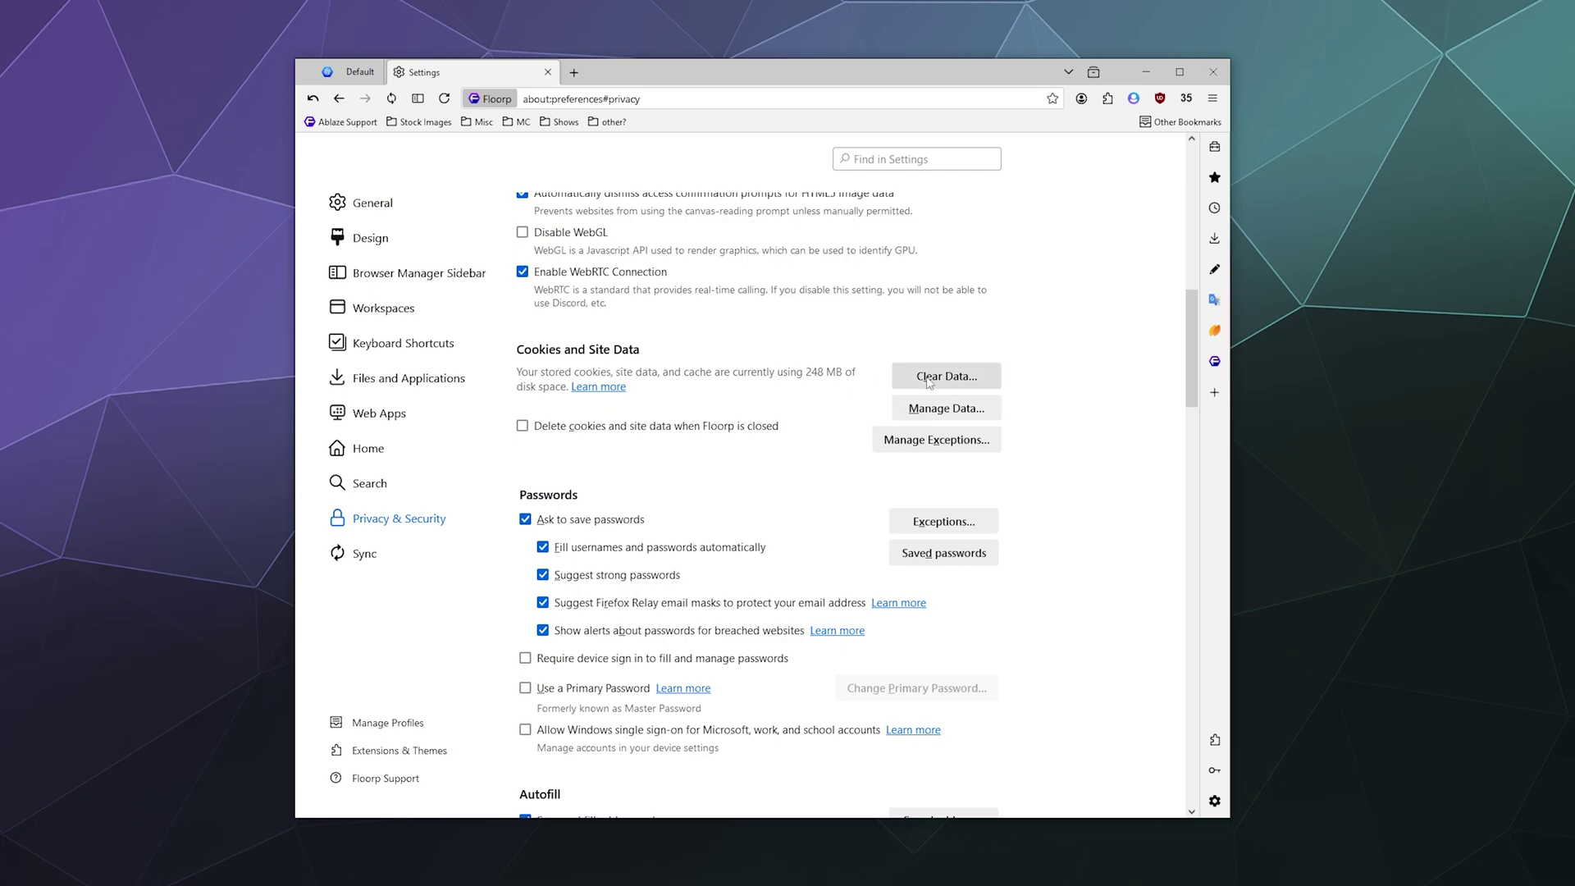
click(936, 407)
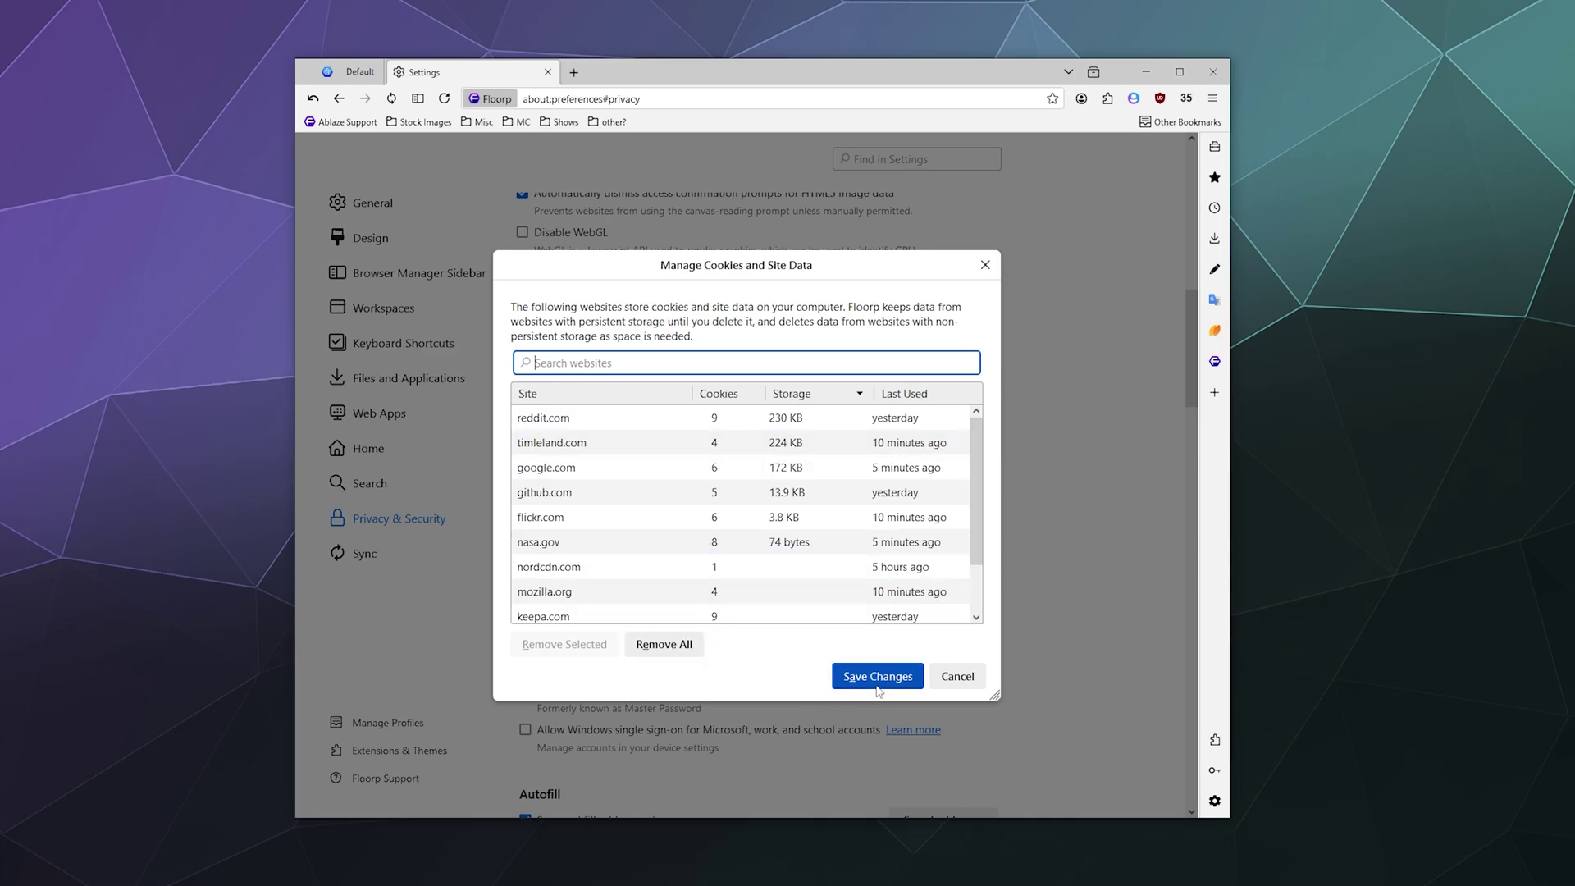
click(952, 679)
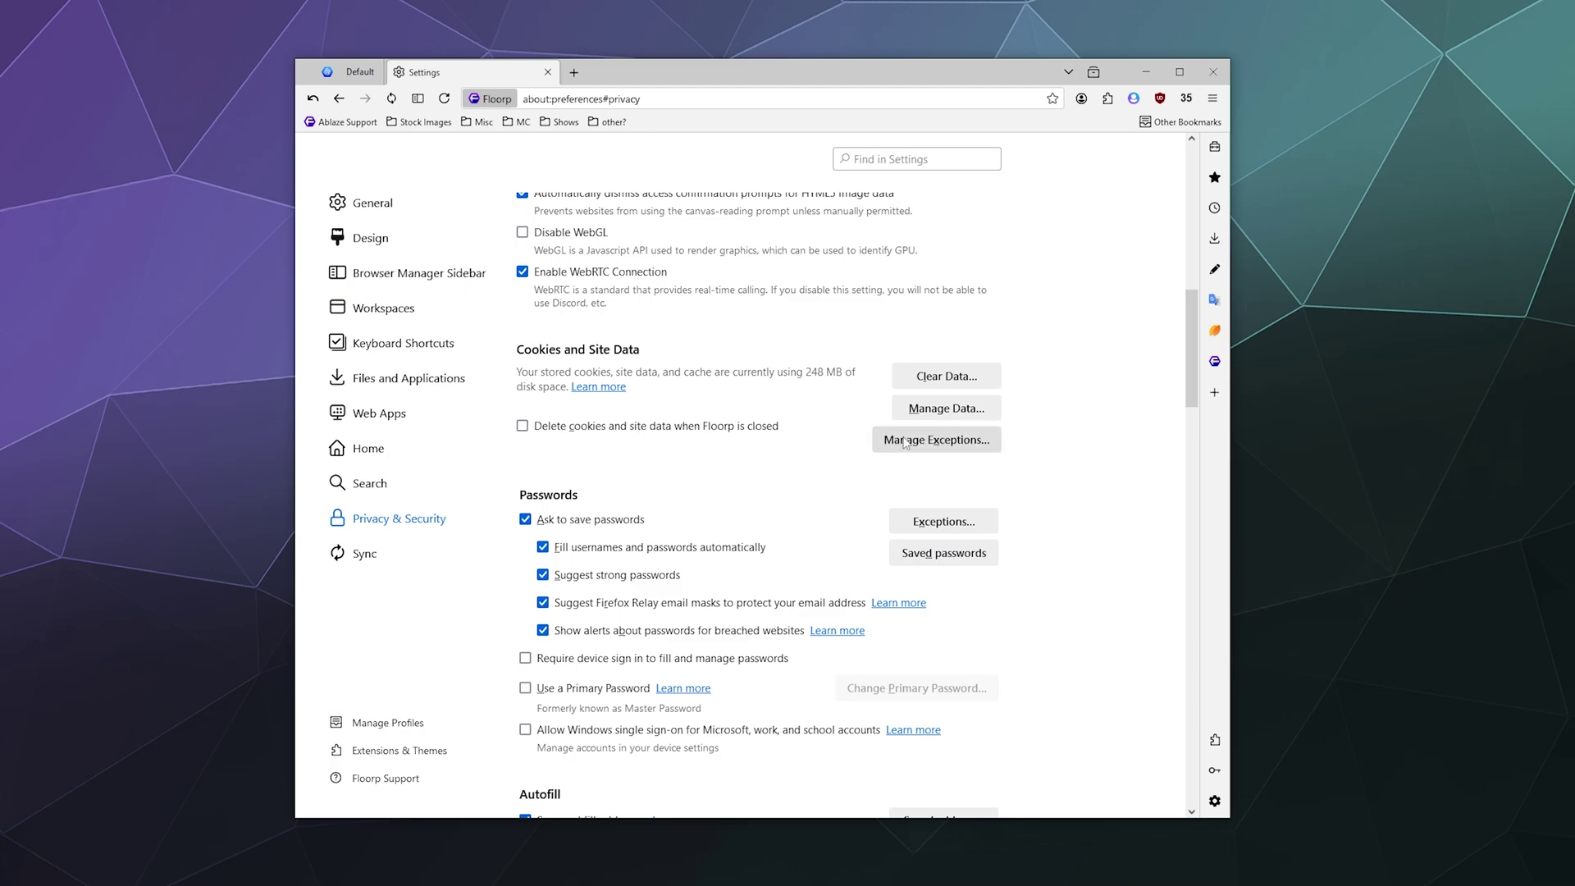
Turn on deleting cookies and site data on close, leaving cookie exceptions empty.
click(521, 428)
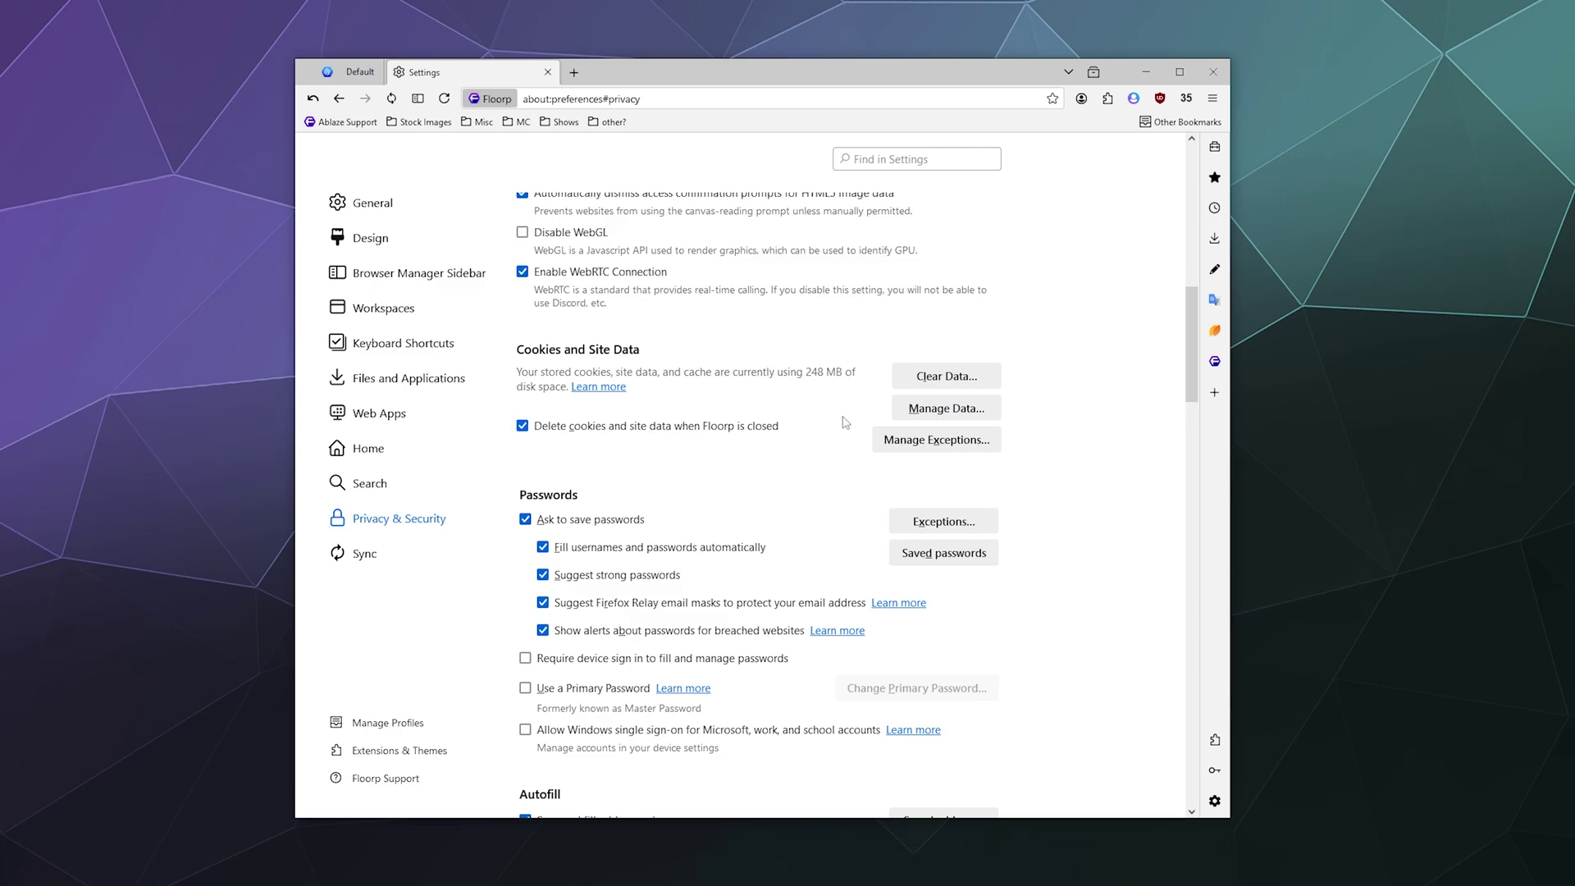
click(874, 439)
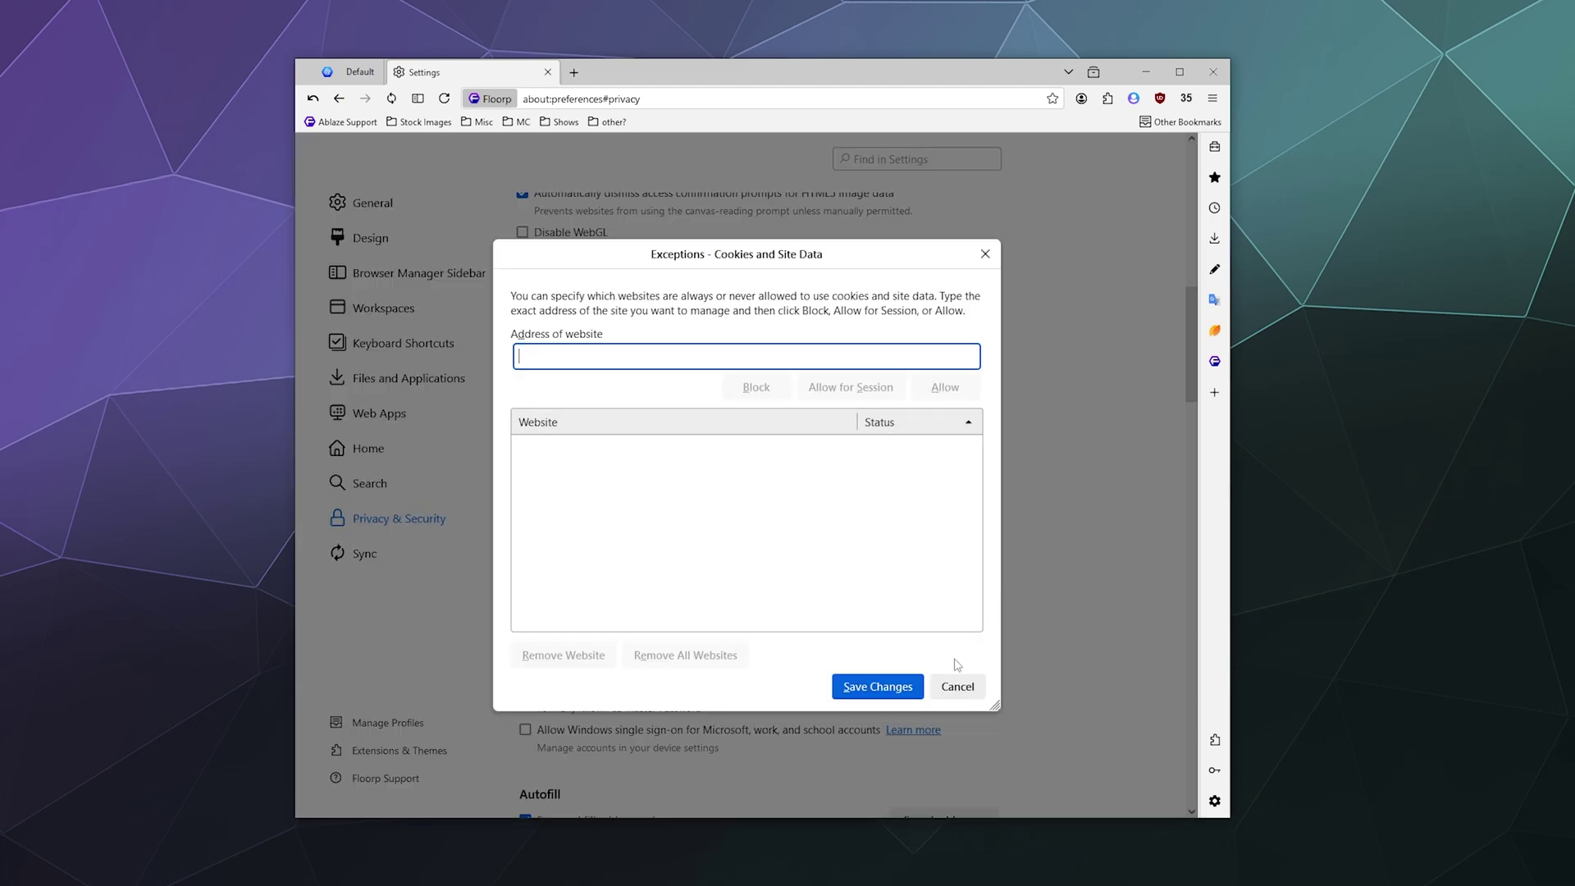
click(955, 689)
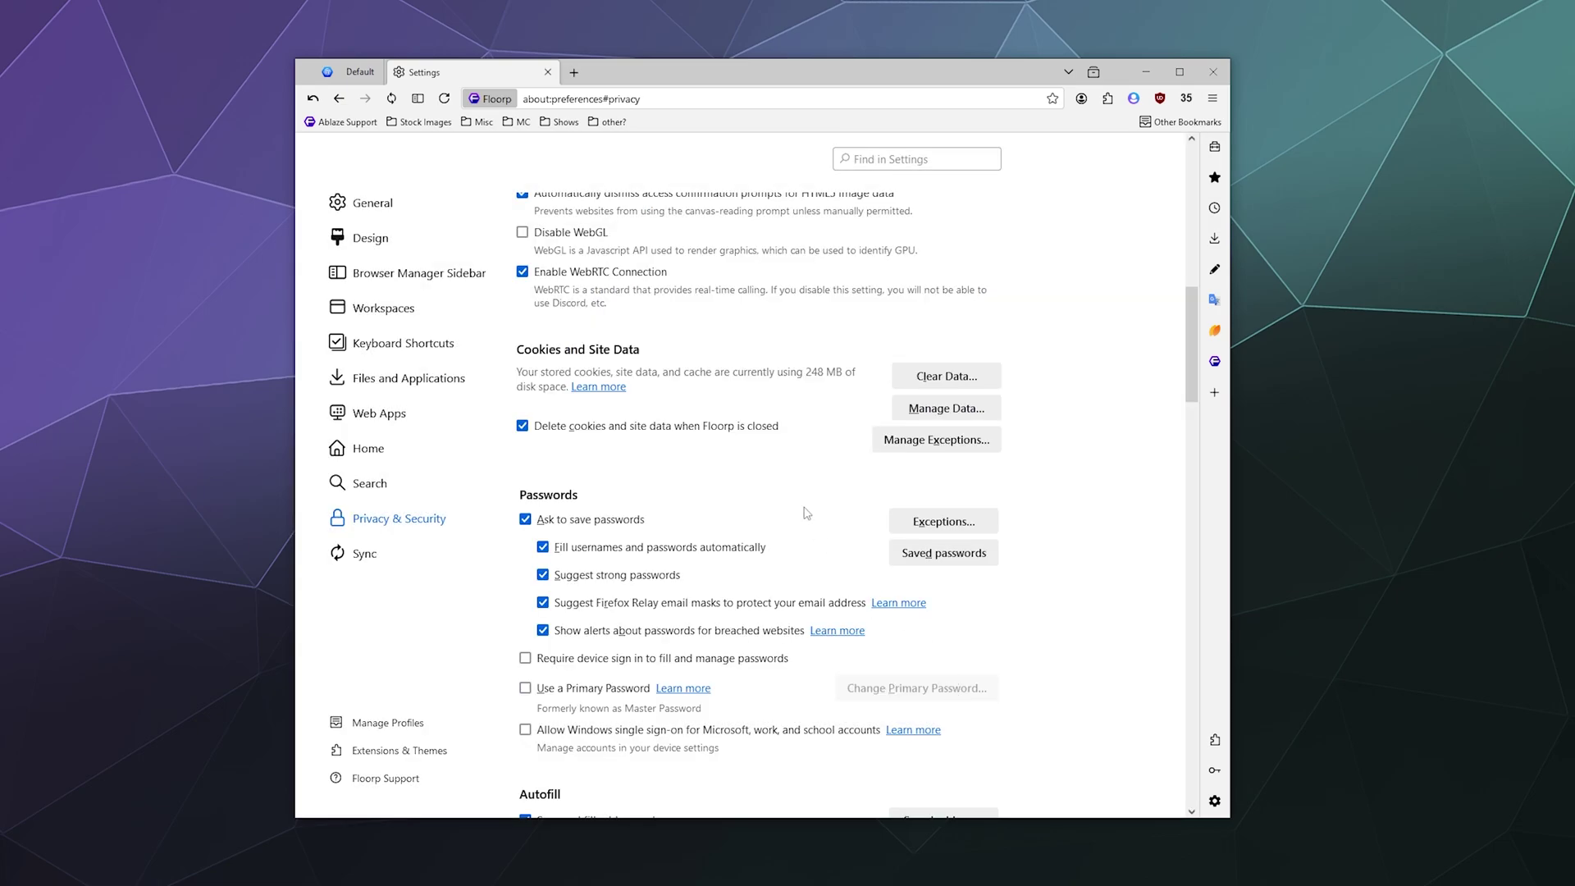
Scroll past Passwords and Autofill down to the History and Permissions sections.
scroll(615, 492, down, 3)
scroll(612, 492, up, 1)
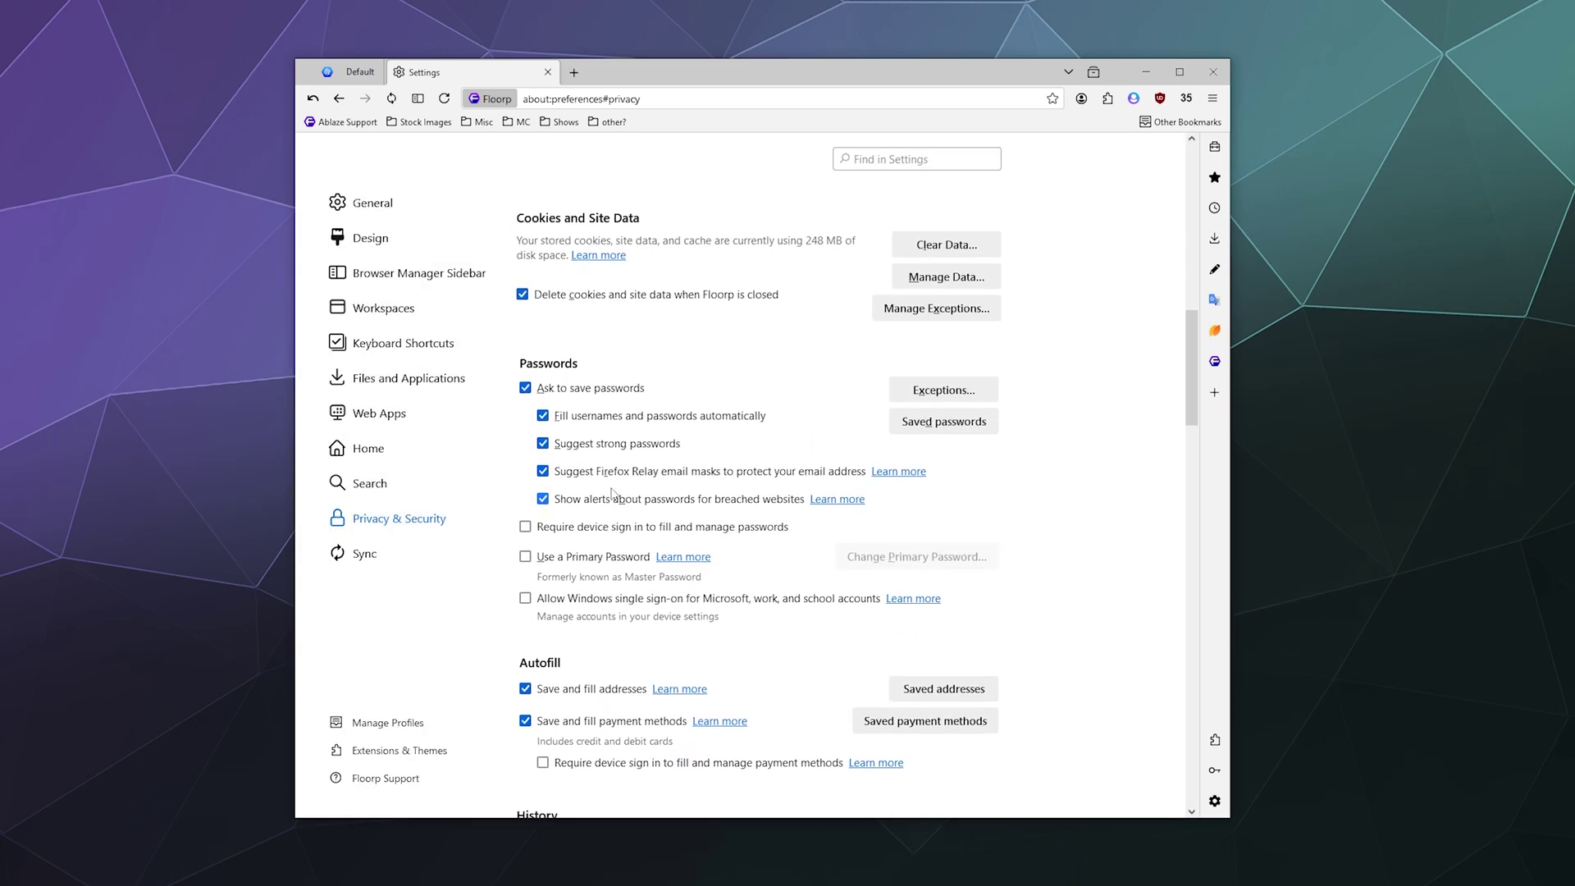
scroll(638, 469, down, 1)
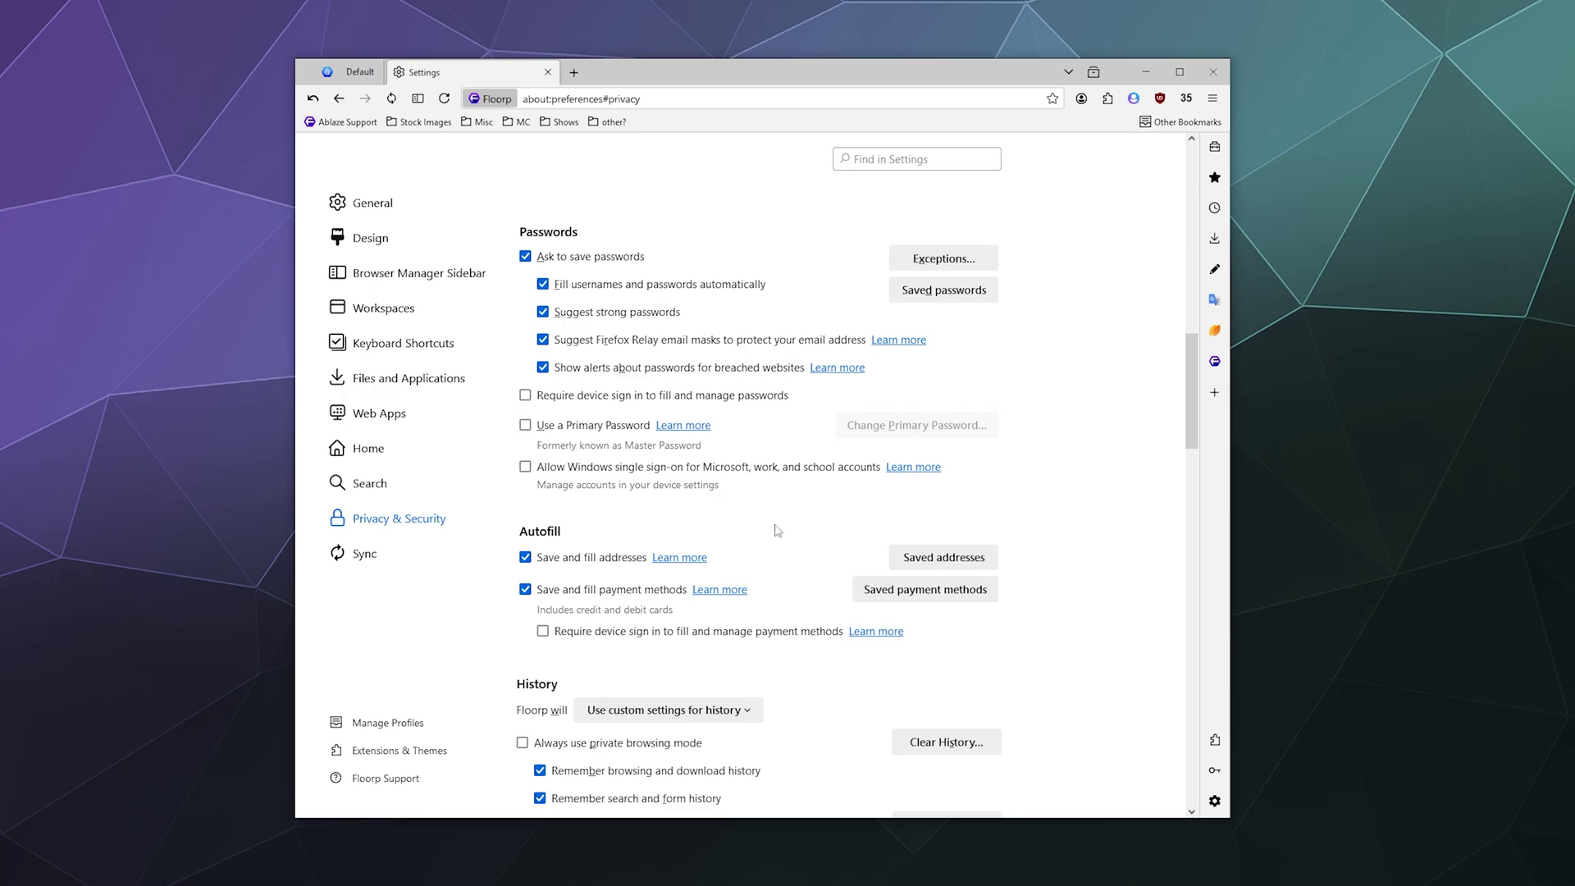
scroll(774, 537, down, 3)
scroll(705, 476, down, 2)
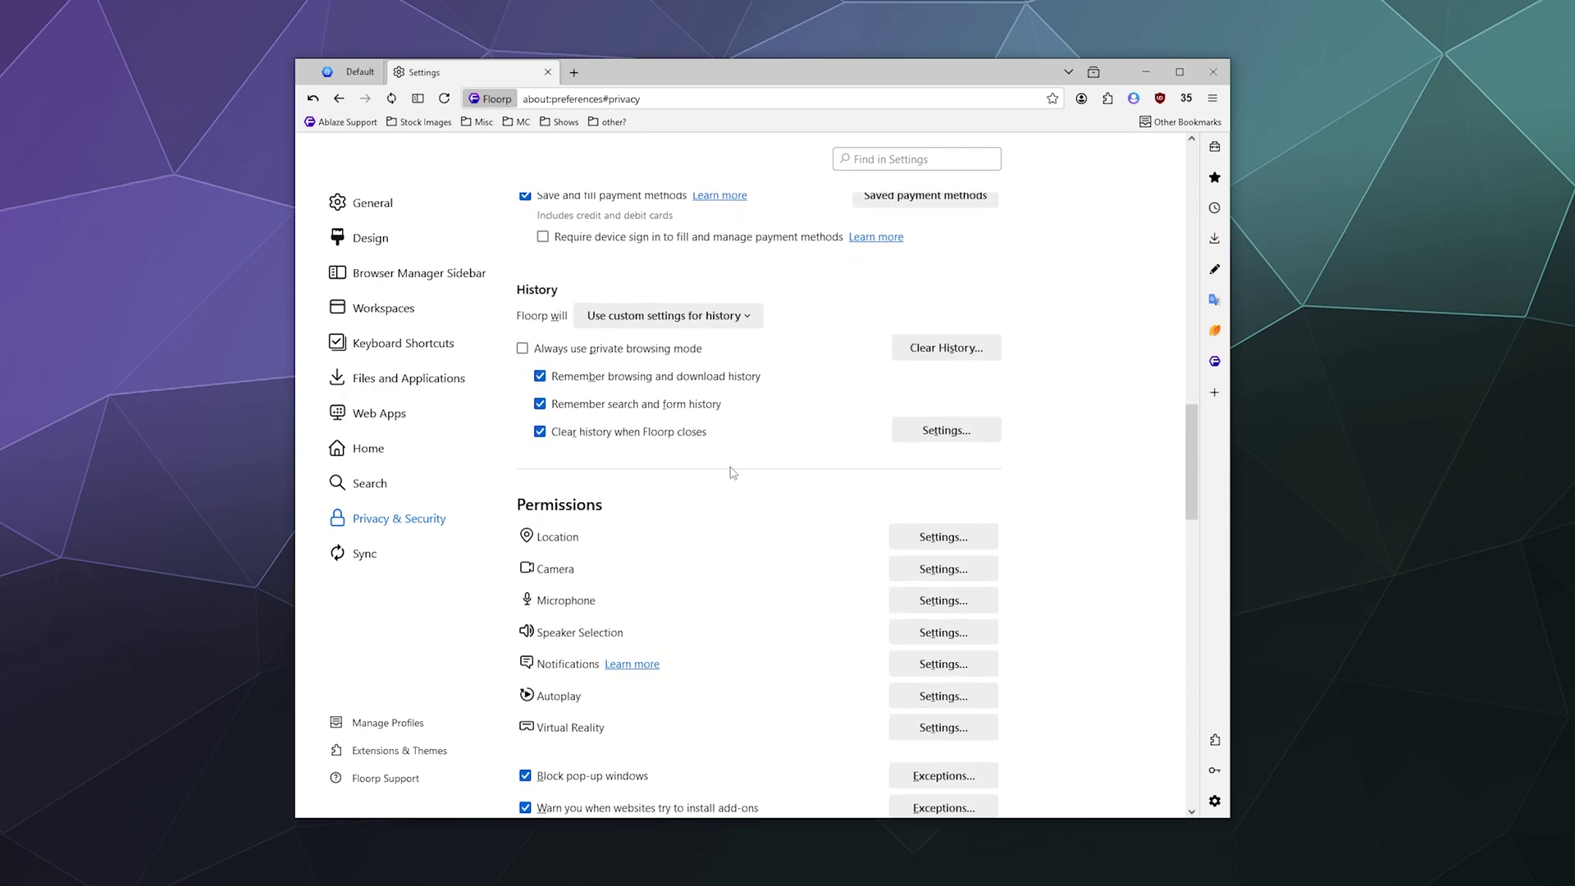
scroll(703, 435, down, 2)
scroll(702, 435, down, 2)
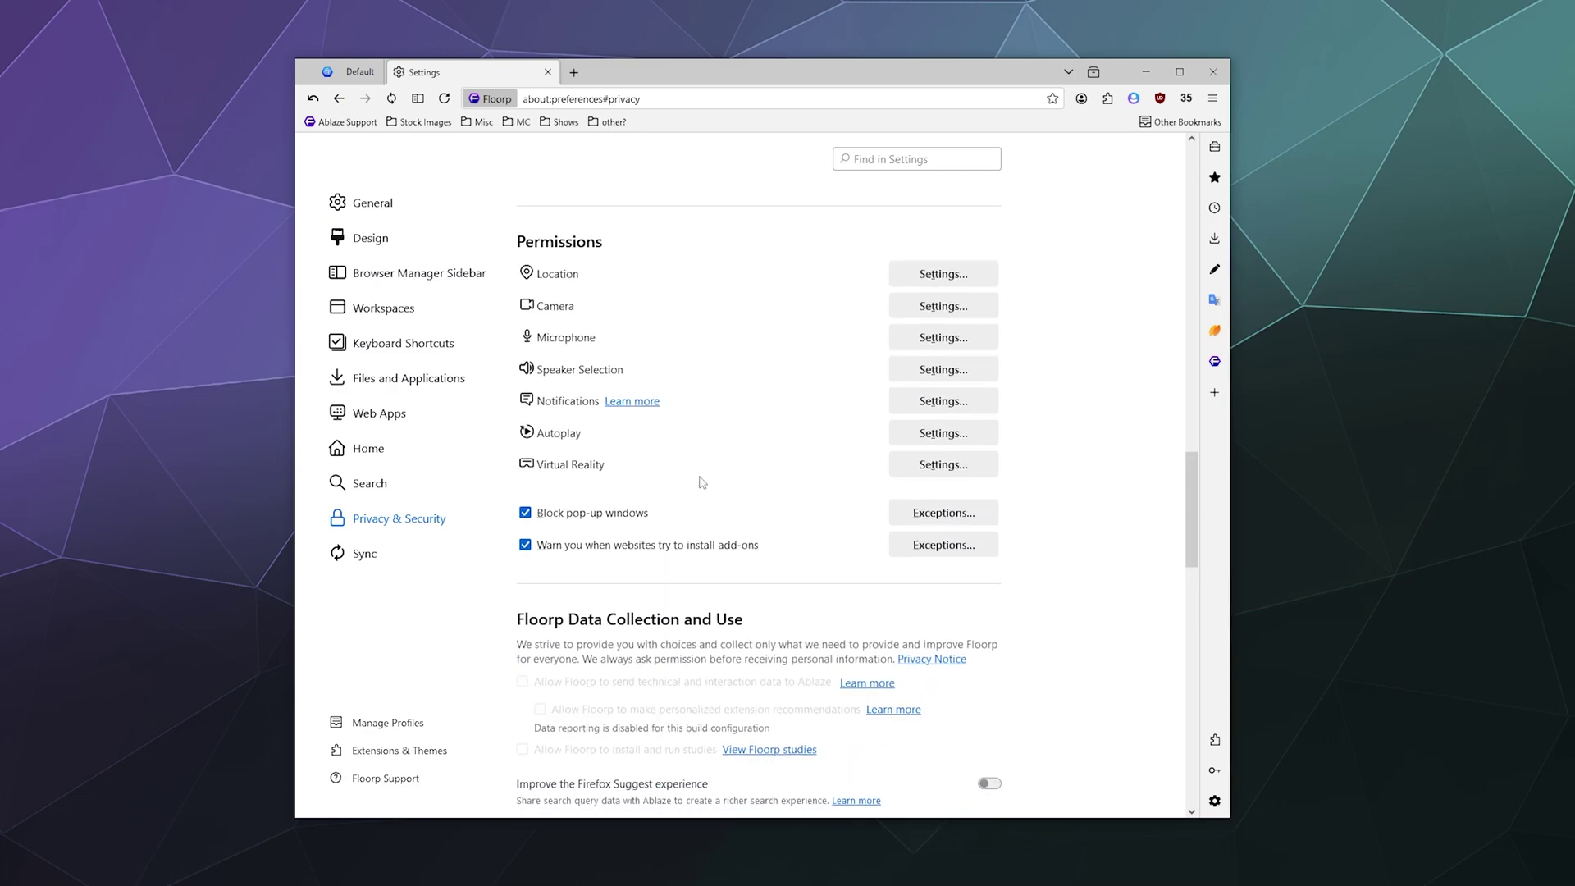
scroll(703, 480, up, 2)
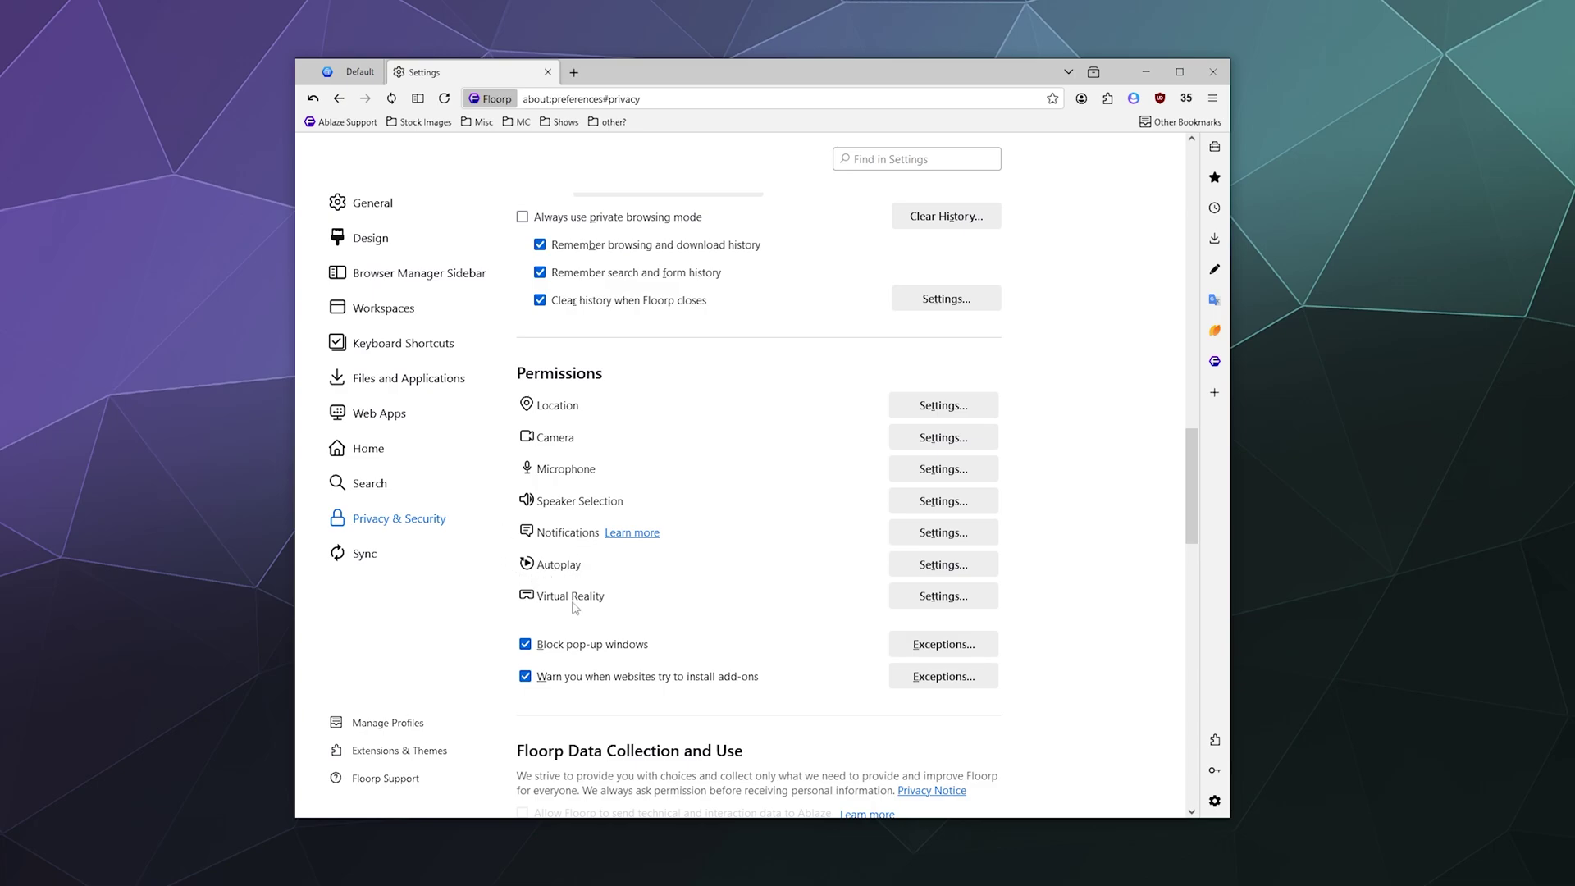
scroll(575, 607, up, 15)
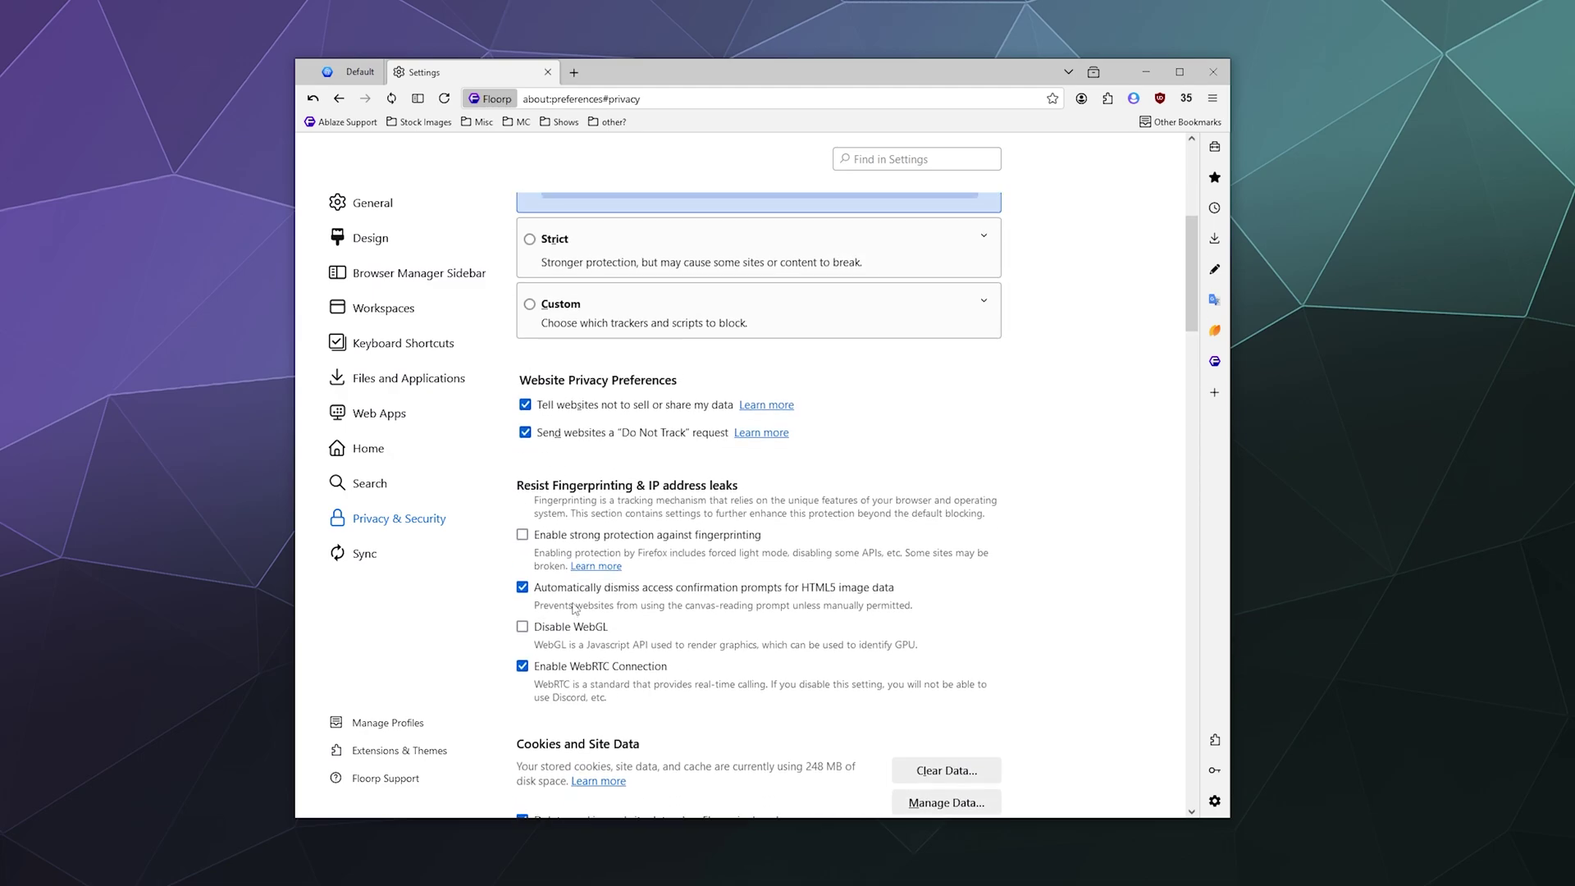
scroll(575, 607, up, 3)
scroll(570, 606, down, 12)
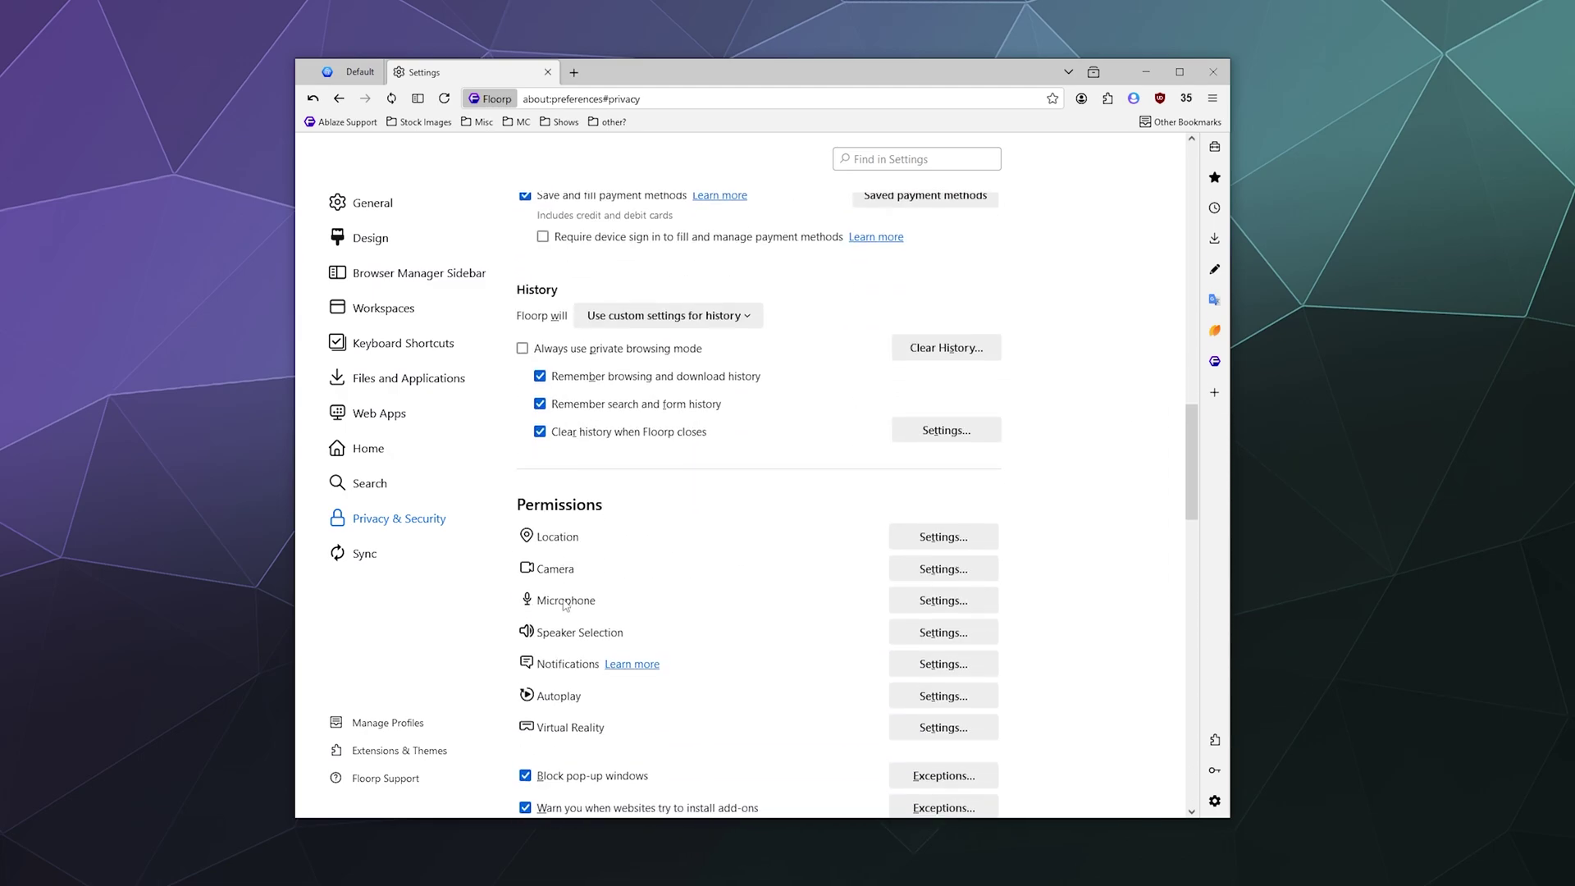
scroll(566, 605, up, 1)
scroll(565, 604, down, 1)
scroll(565, 605, up, 3)
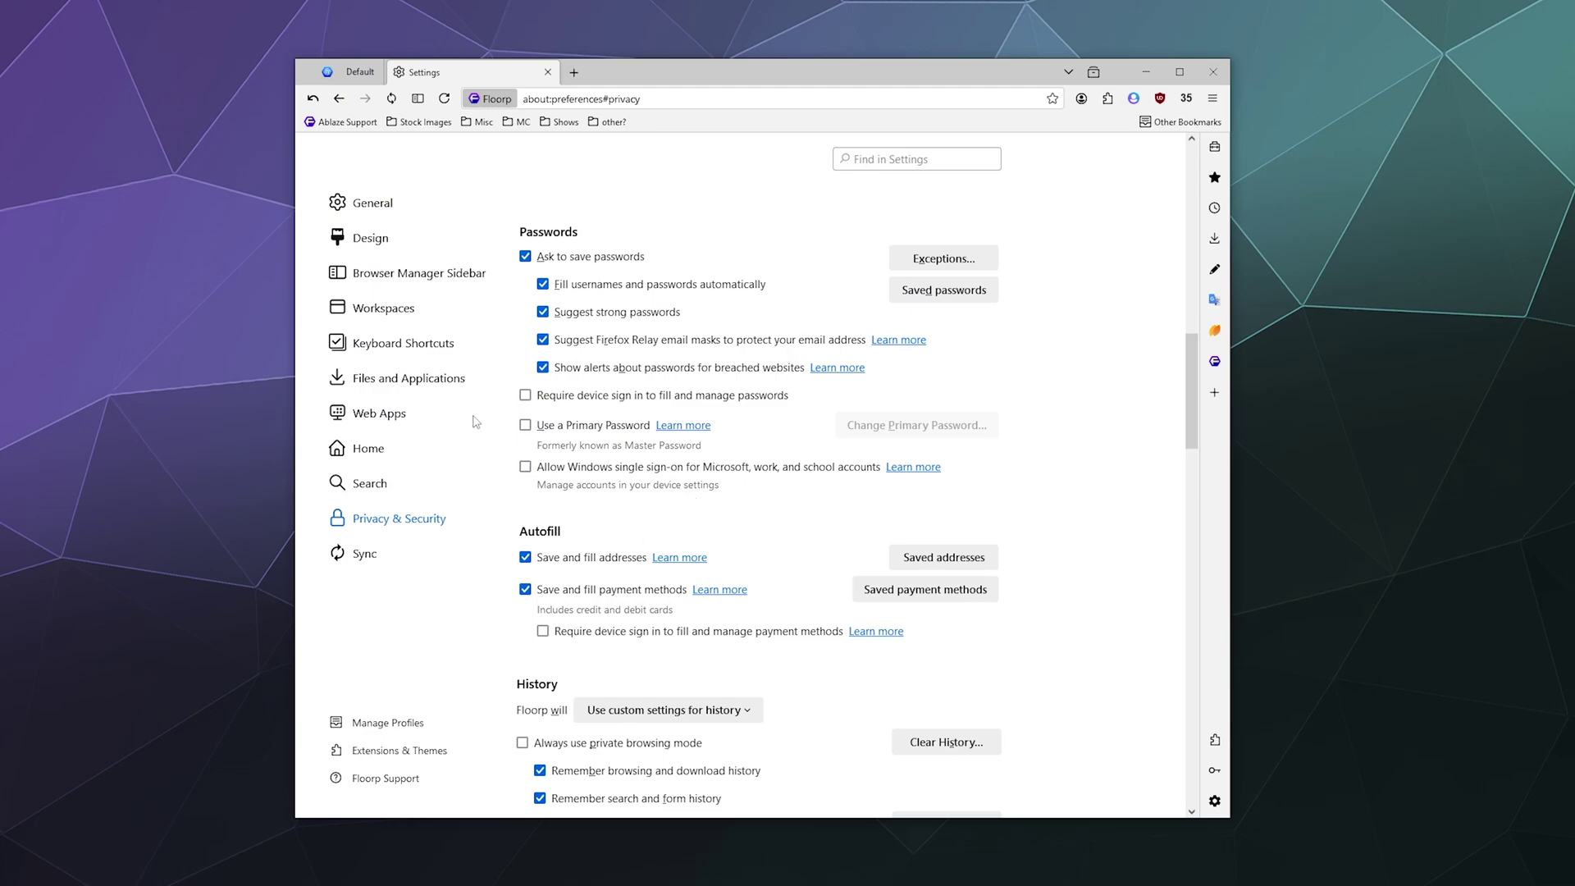
Scroll further down the Privacy & Security page toward the History section.
scroll(492, 390, down, 3)
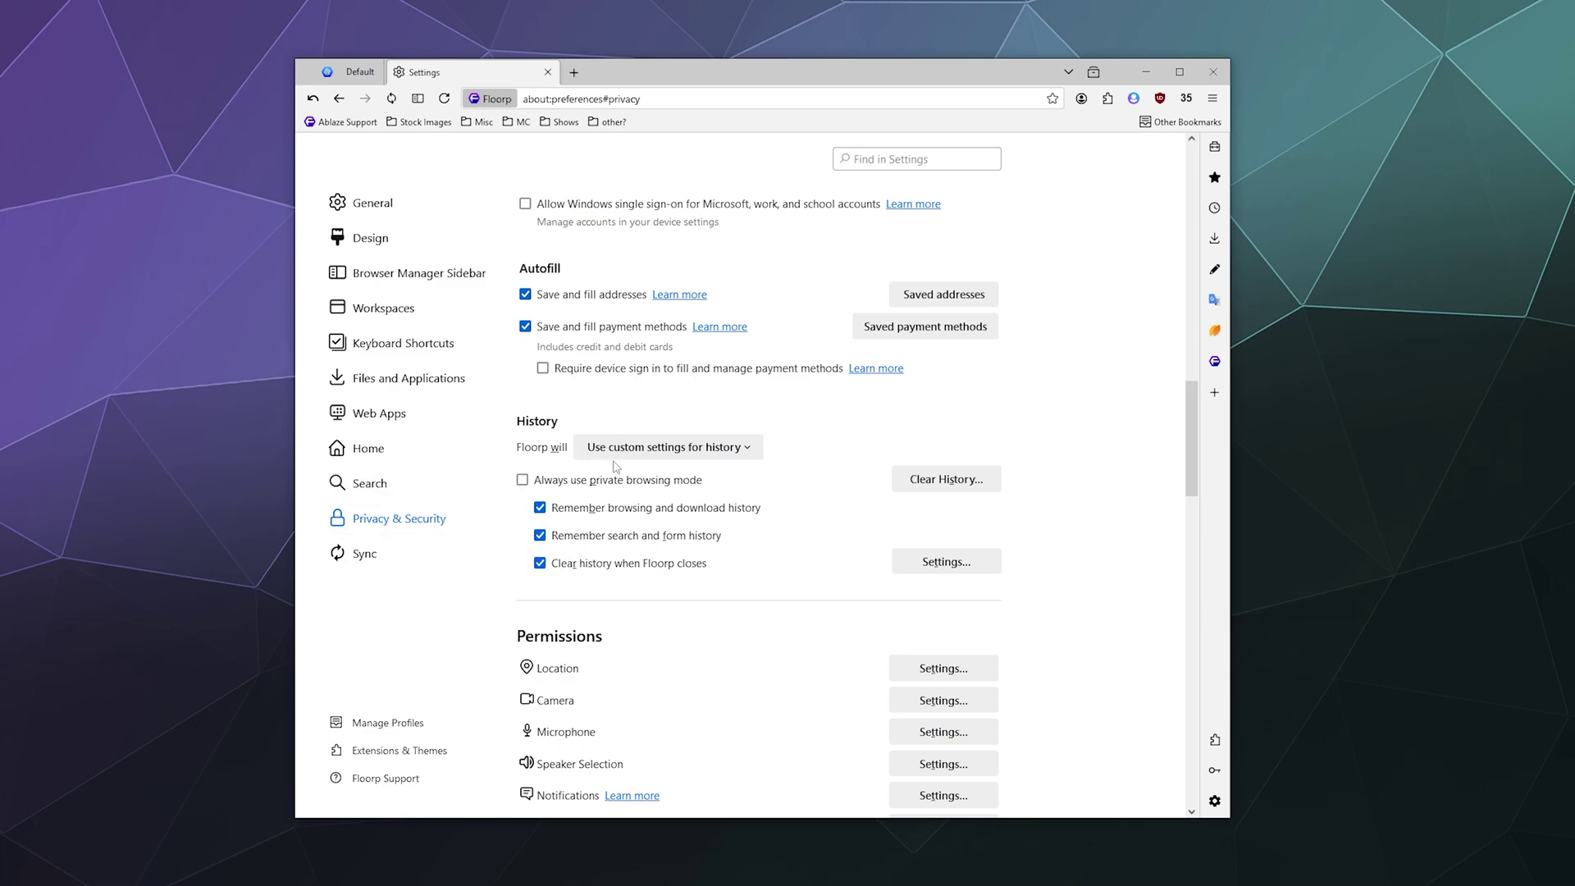
Open the 'Floorp will' history dropdown and close it, keeping custom history settings.
click(691, 454)
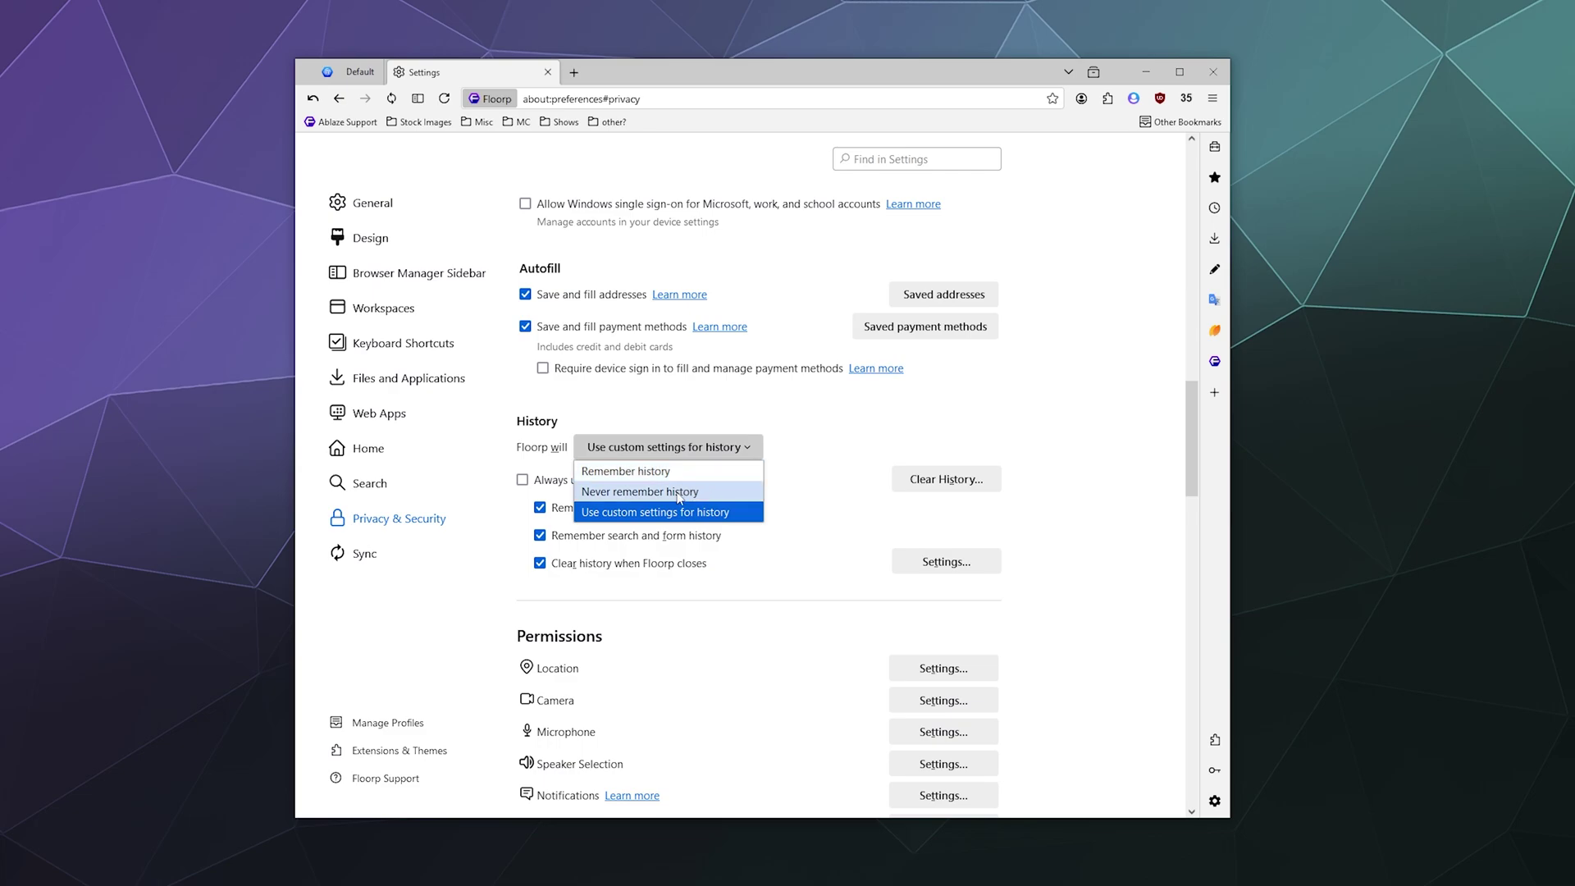
click(830, 439)
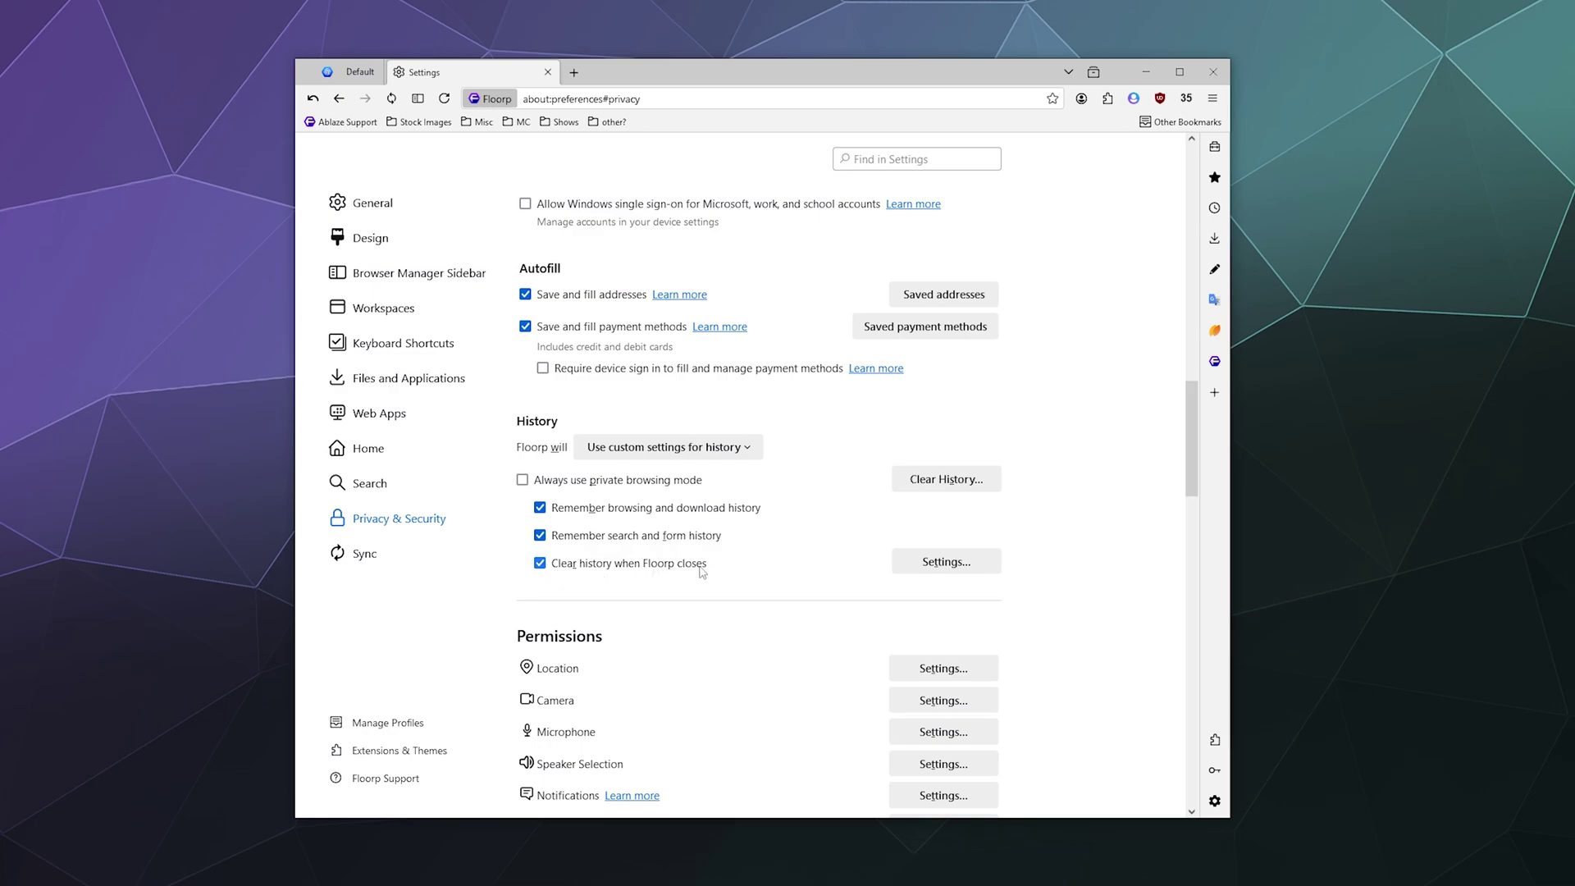
click(930, 485)
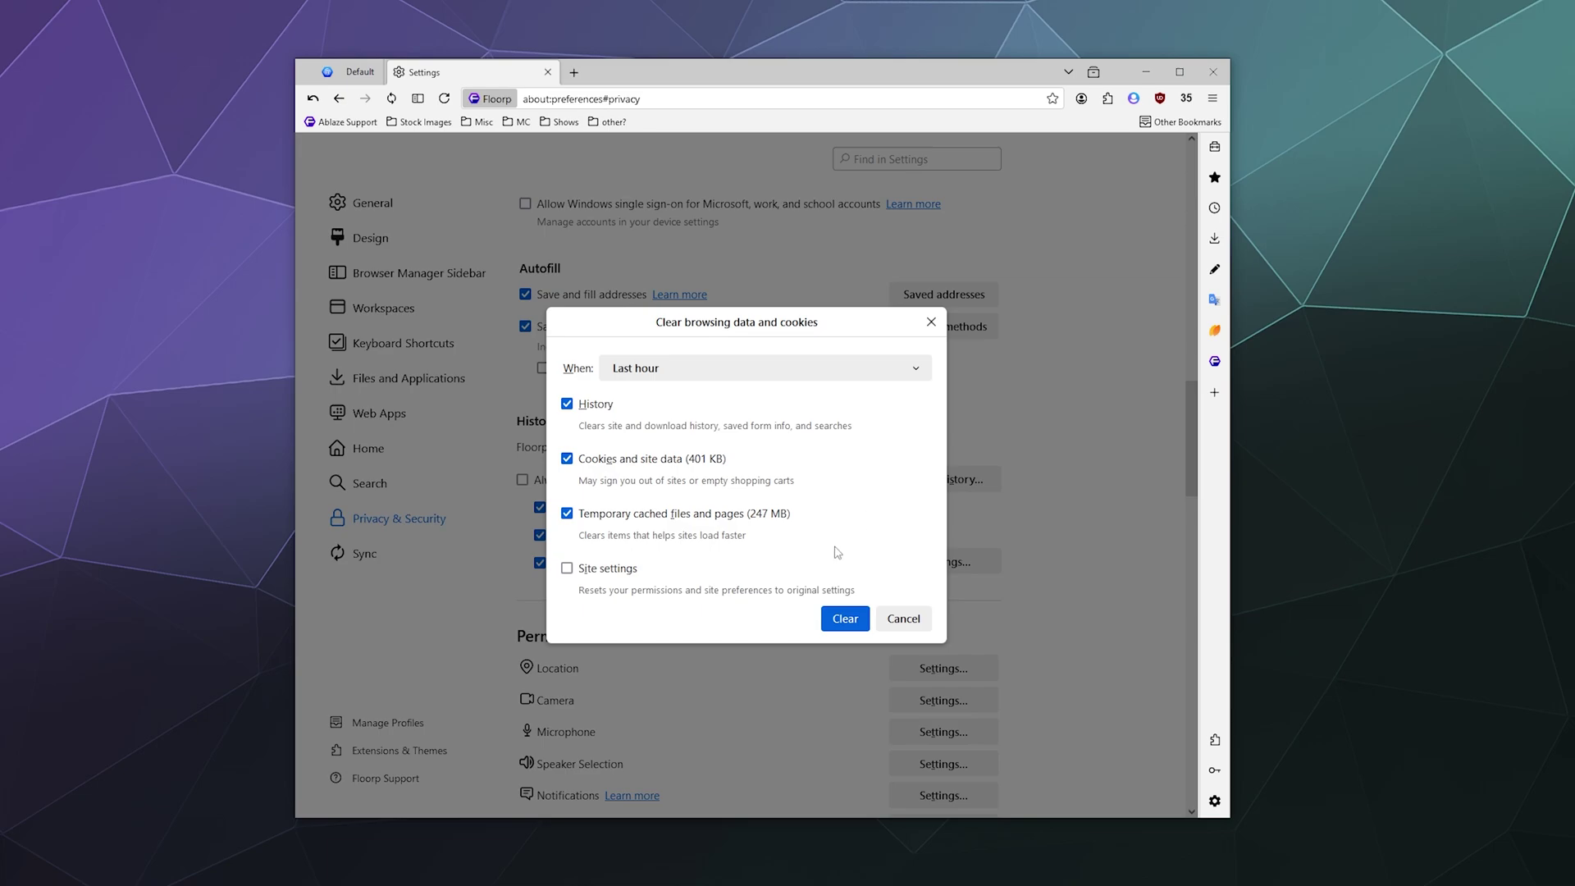
click(779, 369)
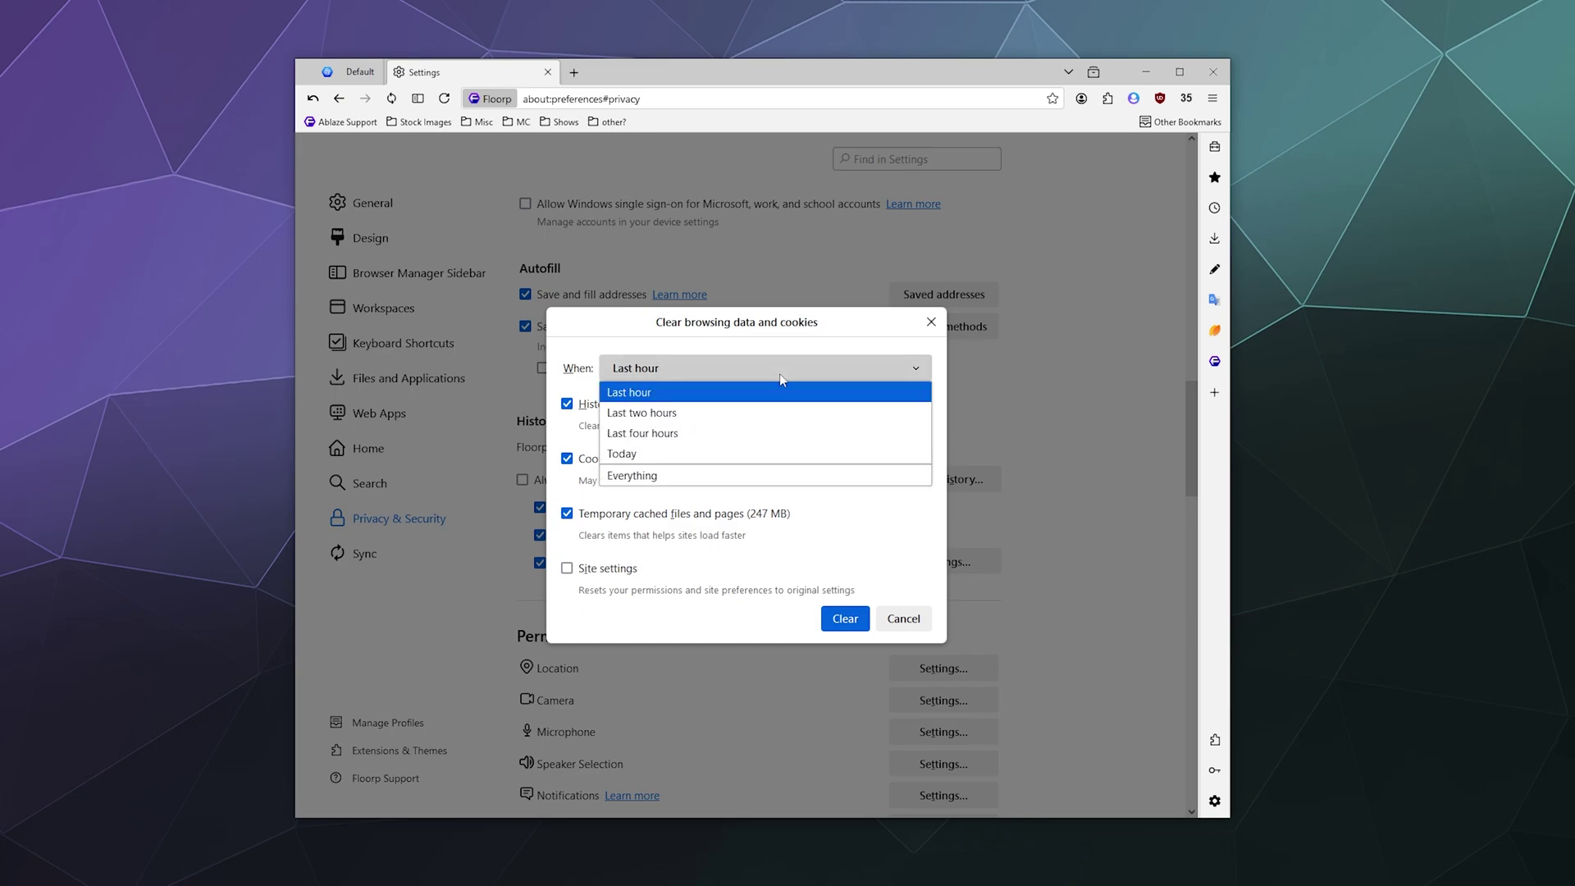
click(760, 476)
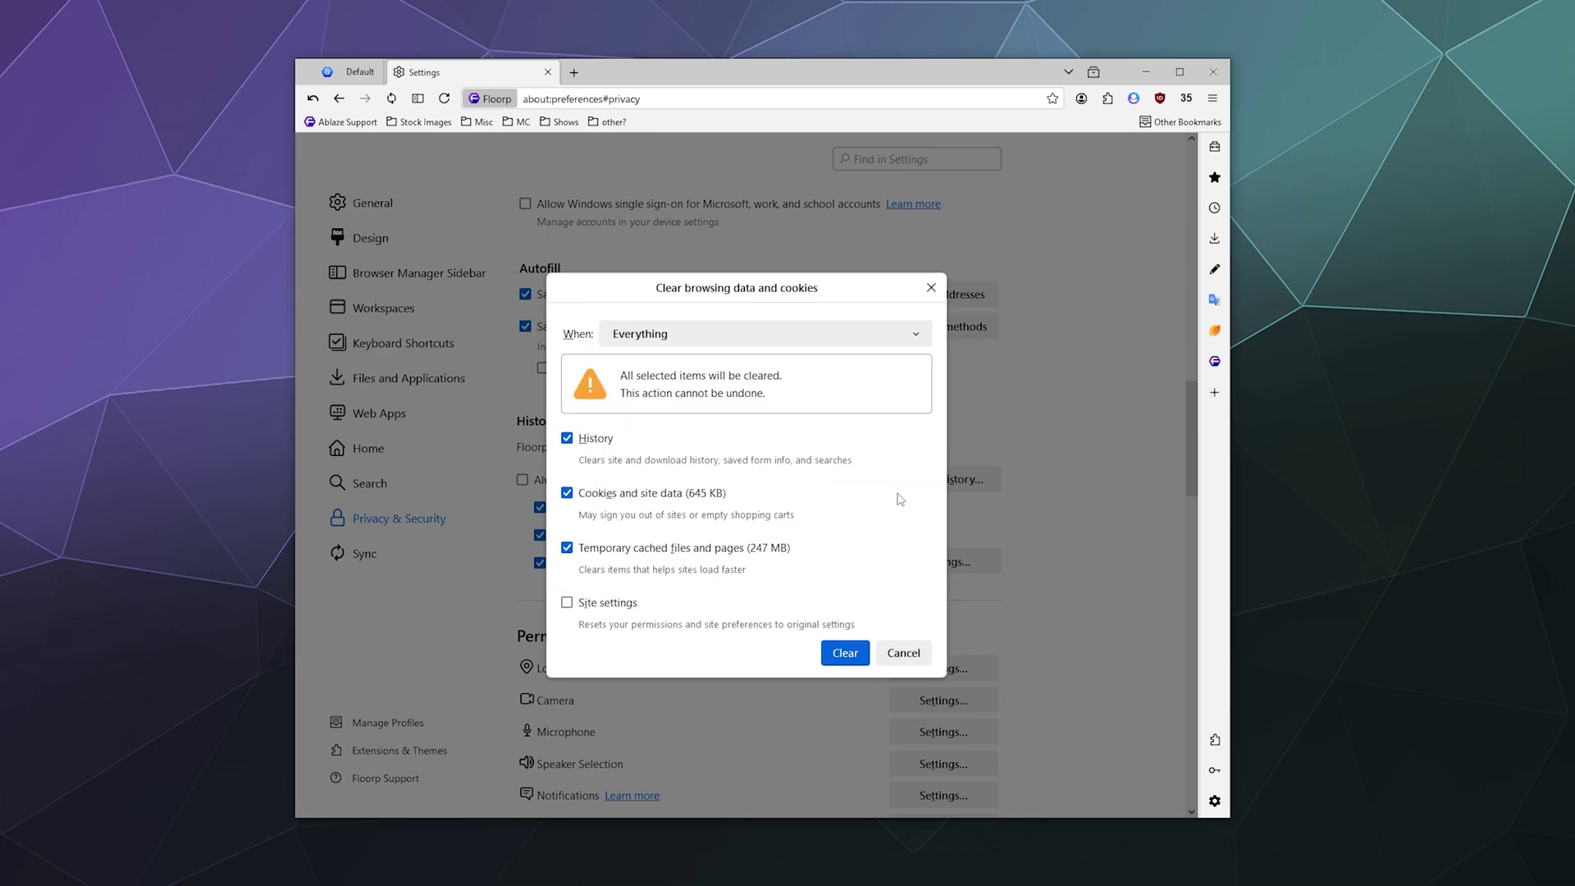
click(624, 606)
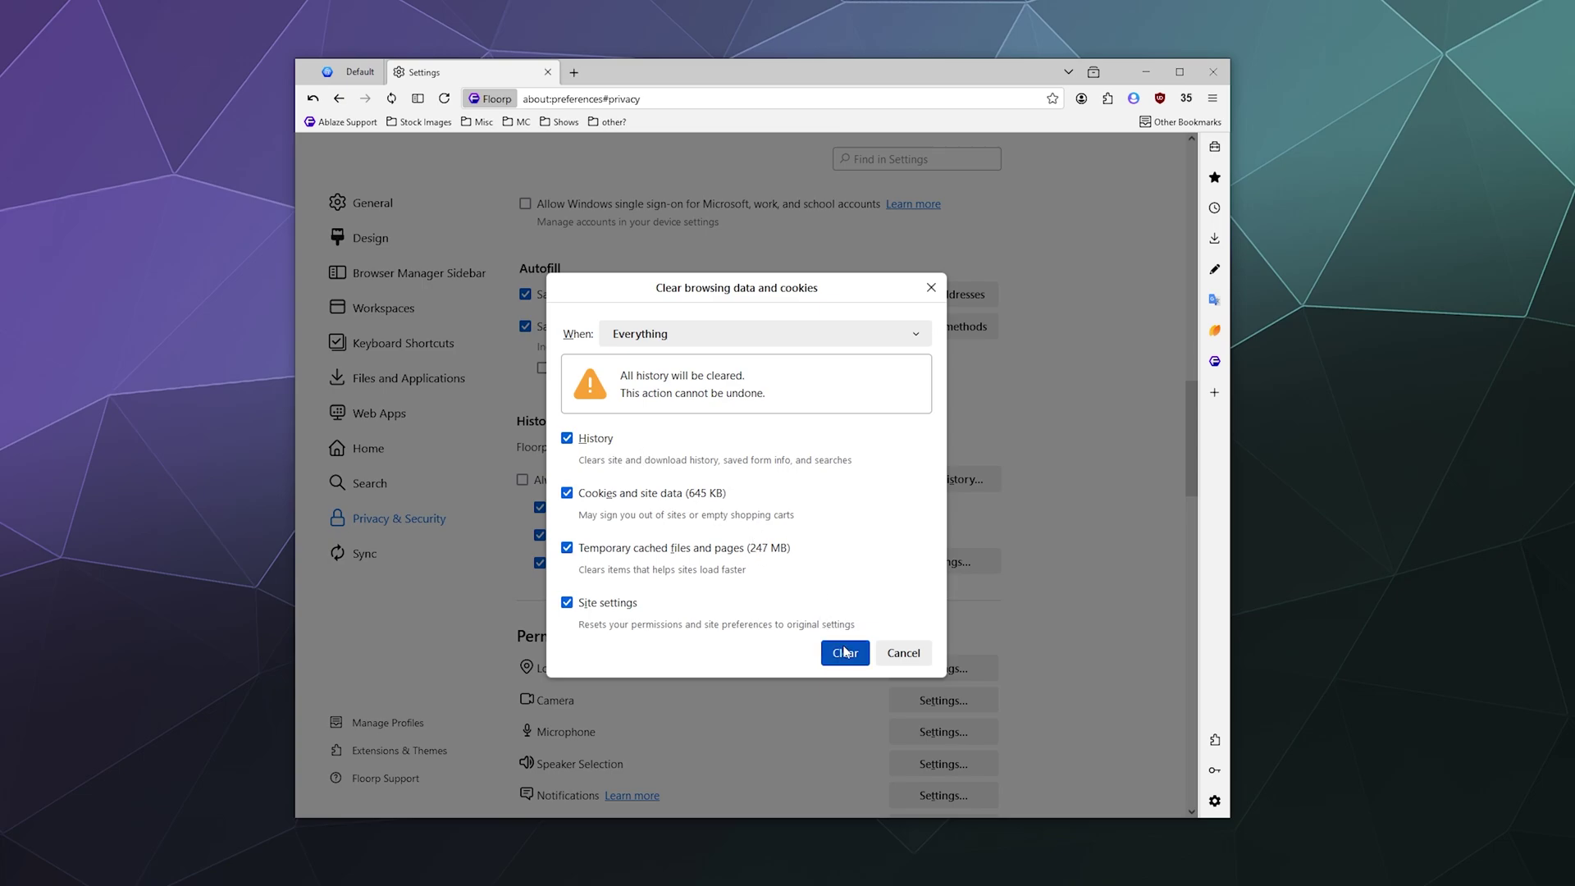
click(902, 653)
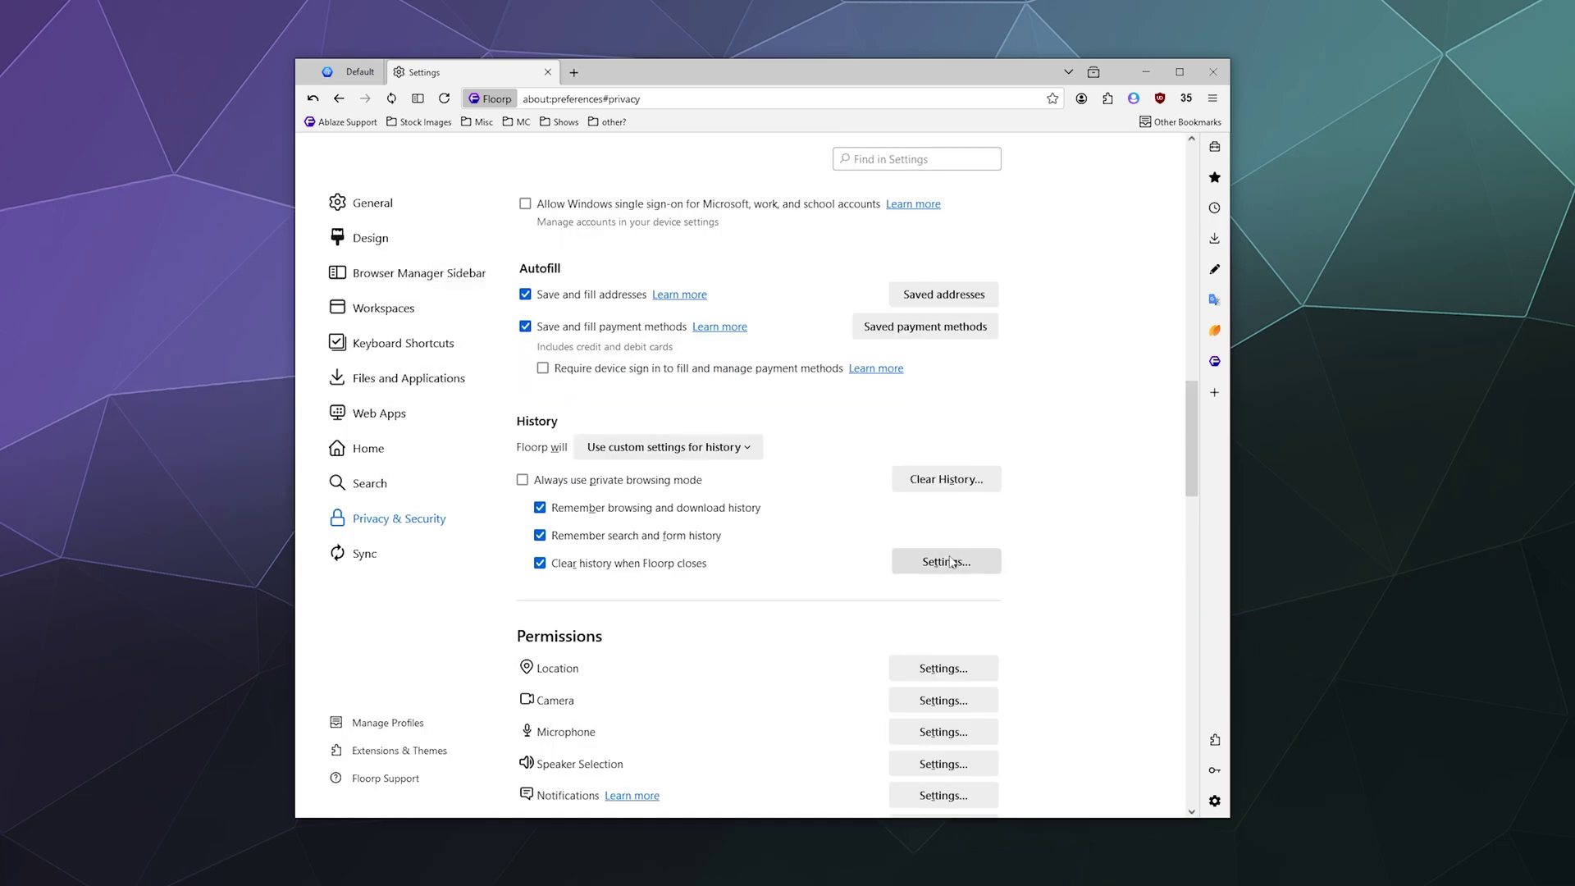
Keep cookies and cache as the data cleared on close, then scroll down to Permissions.
click(950, 564)
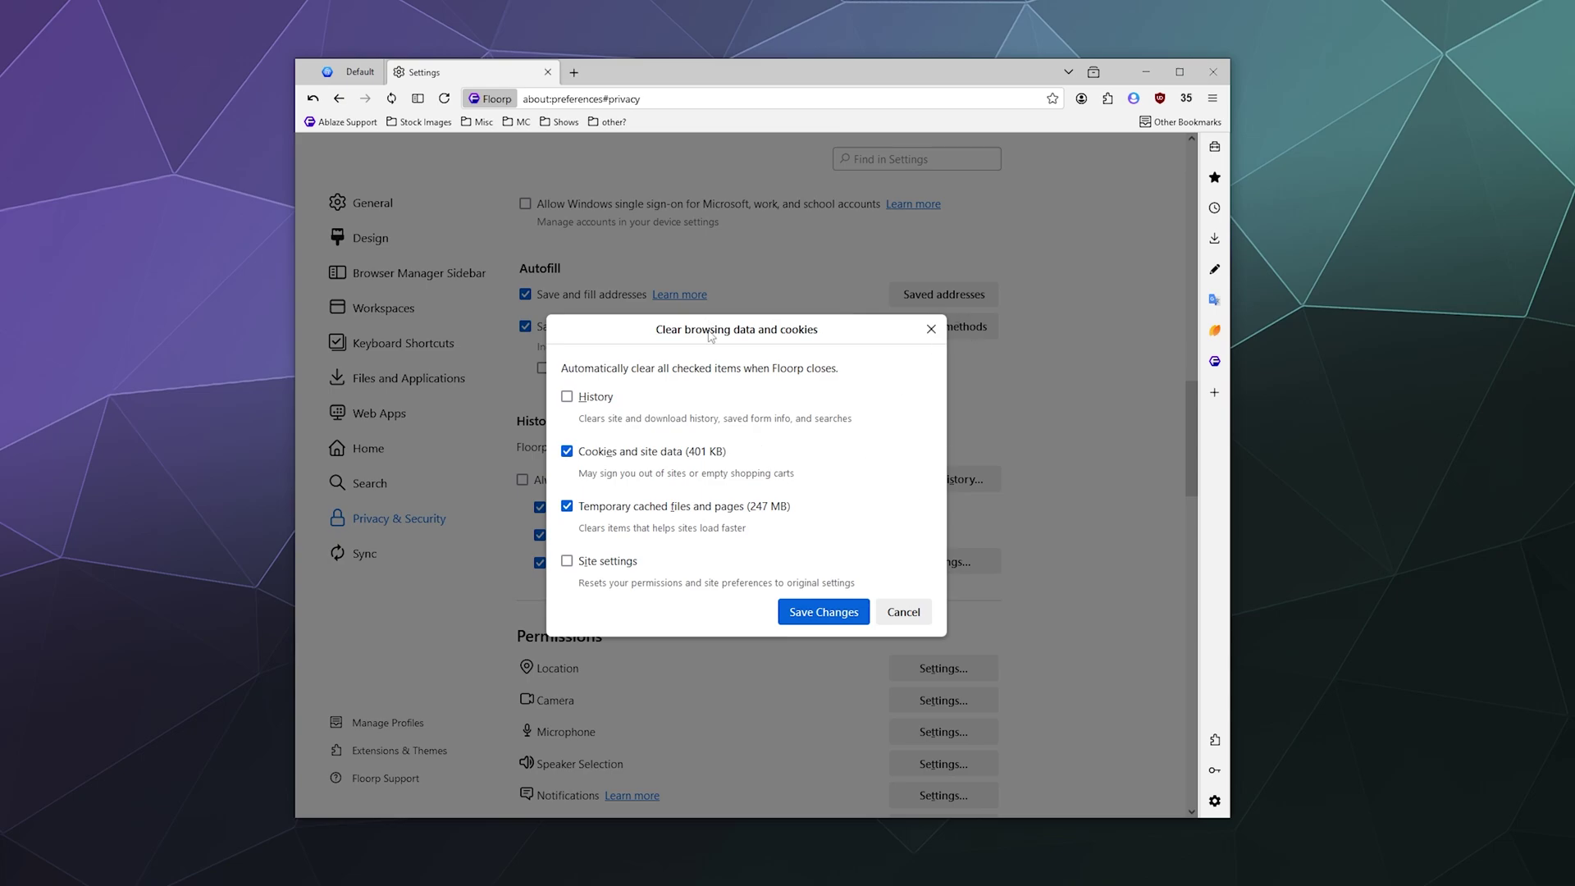
click(846, 605)
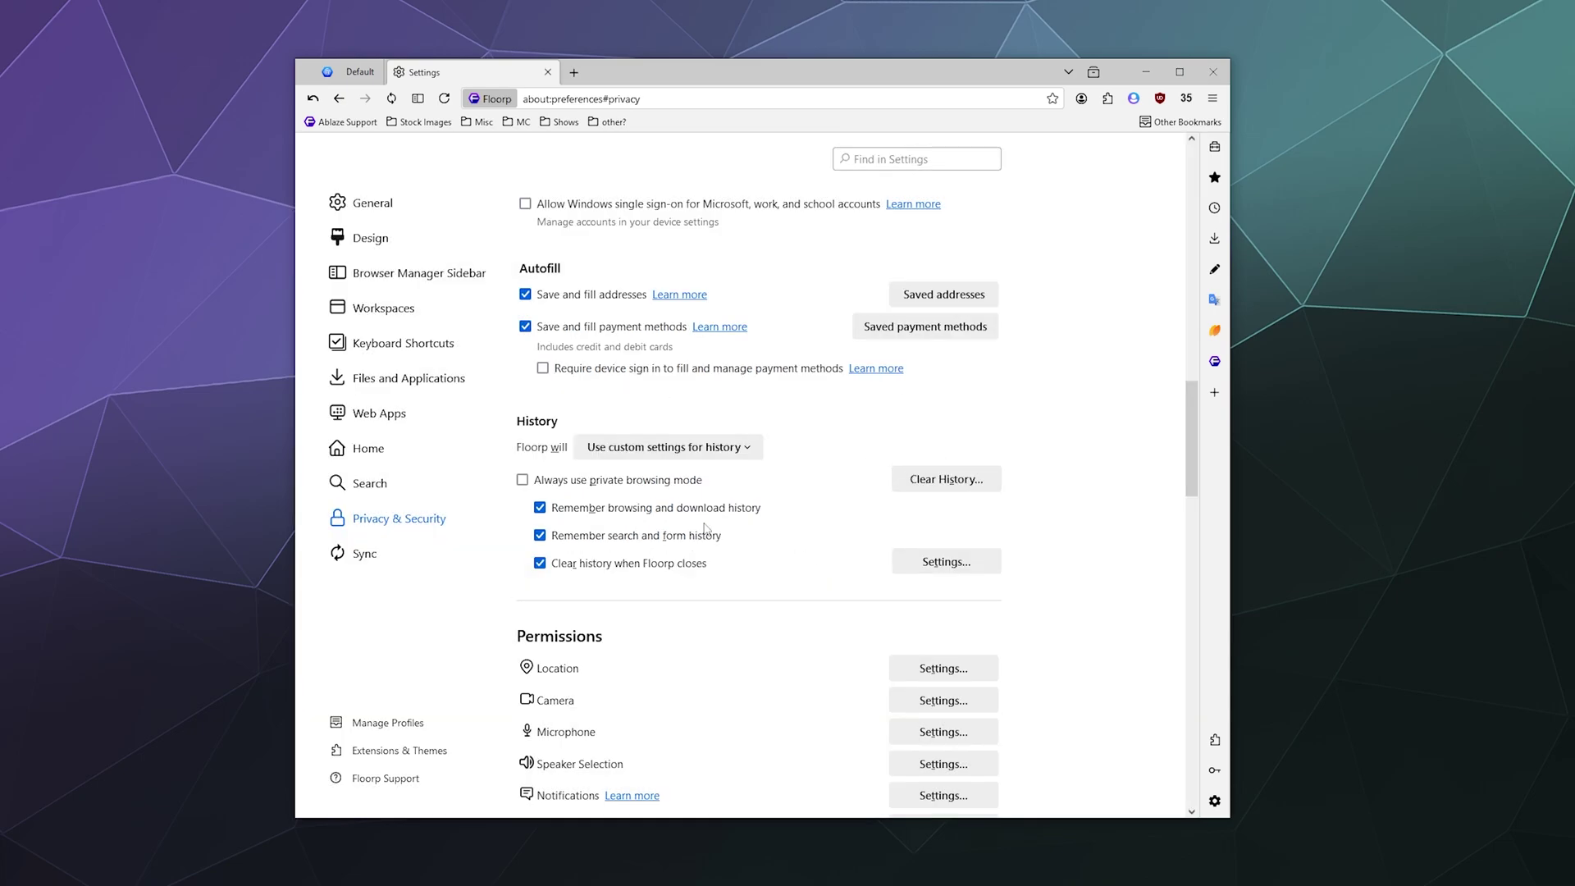
scroll(820, 566, down, 5)
Inspect the location permission list and the empty camera permission list without changing anything.
click(901, 271)
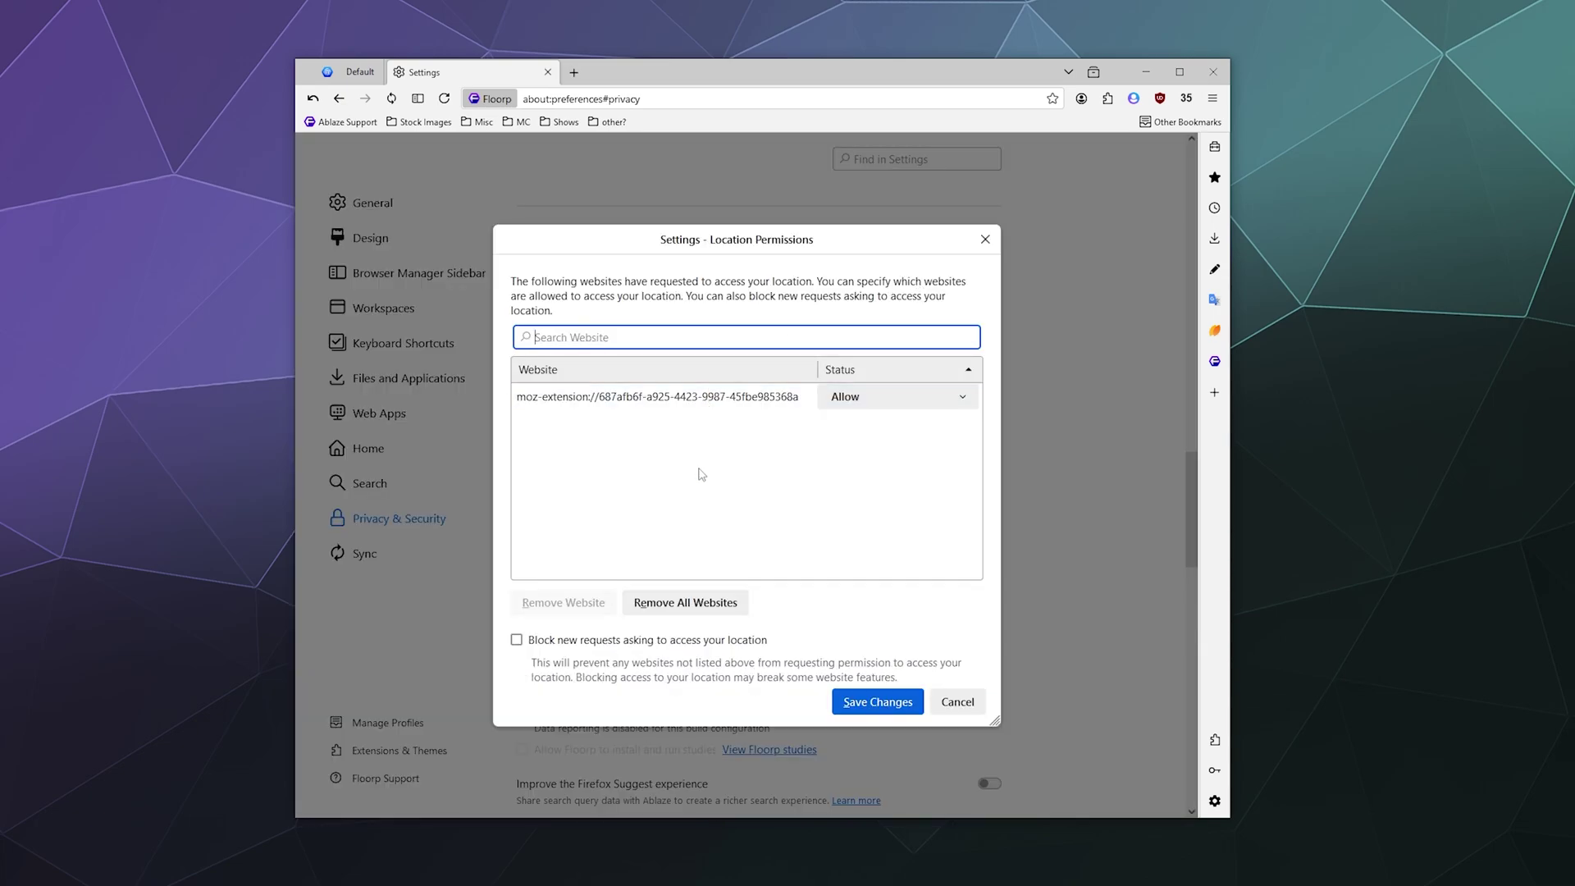
click(666, 397)
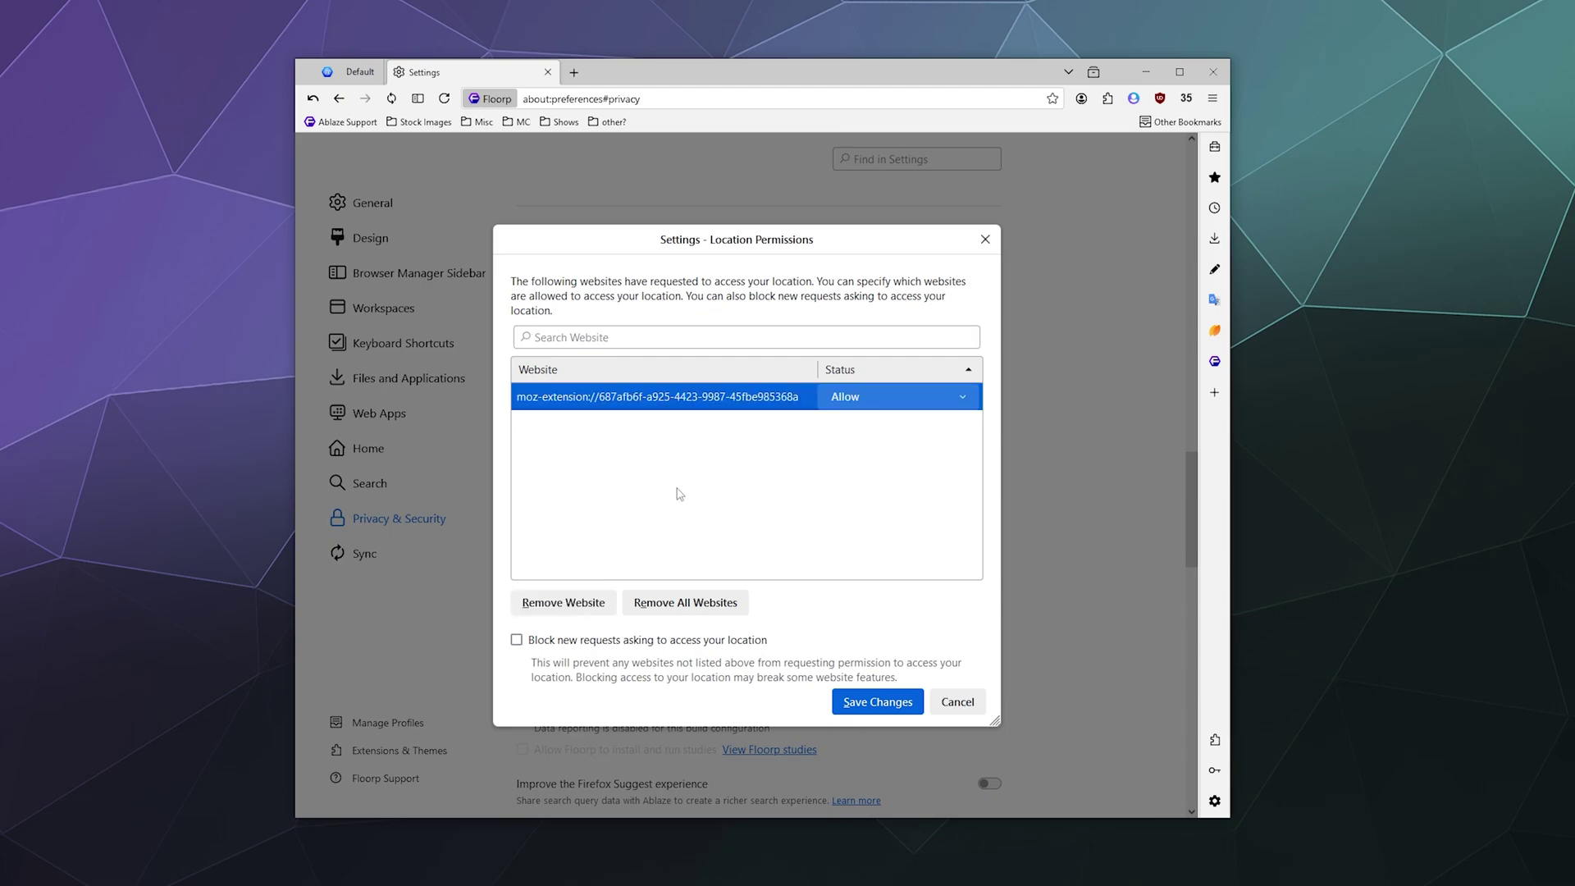
click(958, 701)
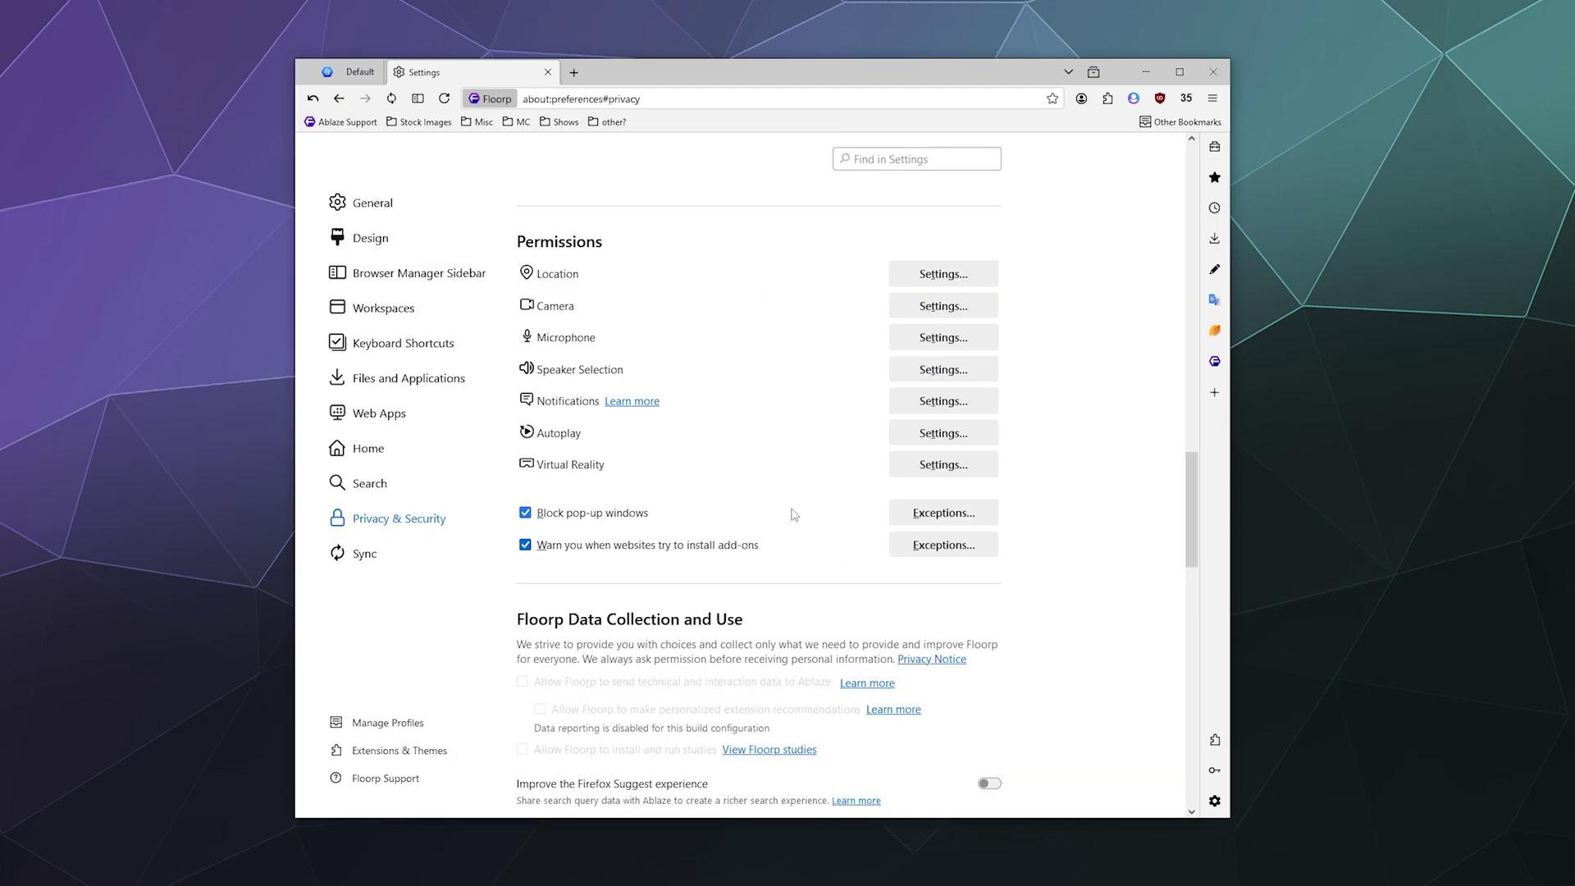
click(924, 306)
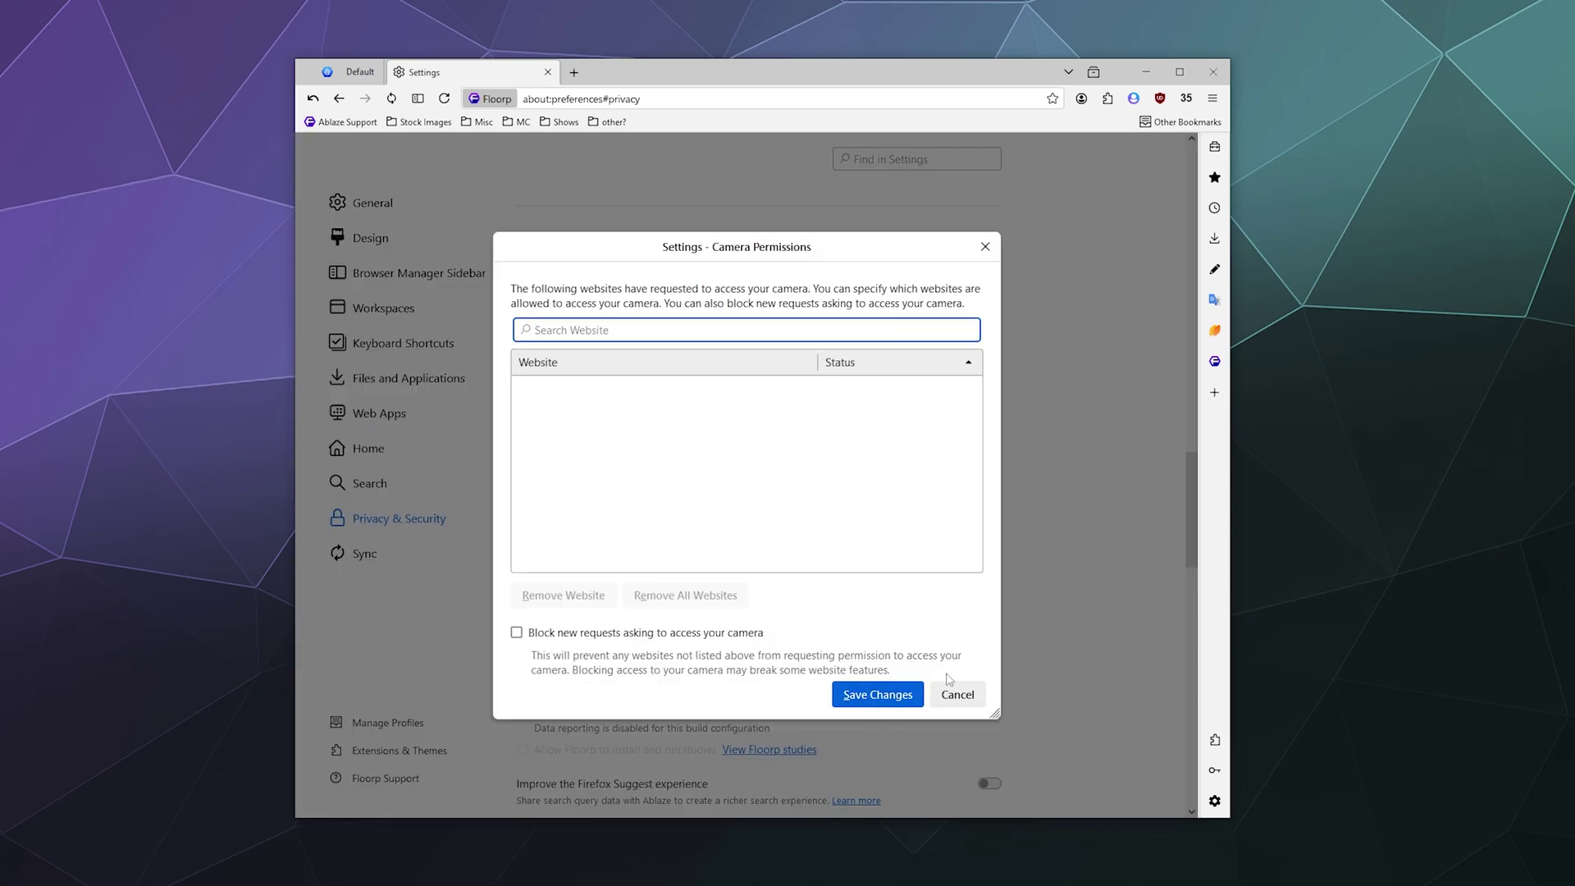
click(973, 698)
Remove the moz-extension entry from location permissions, then check the empty Speaker Selection list.
click(896, 282)
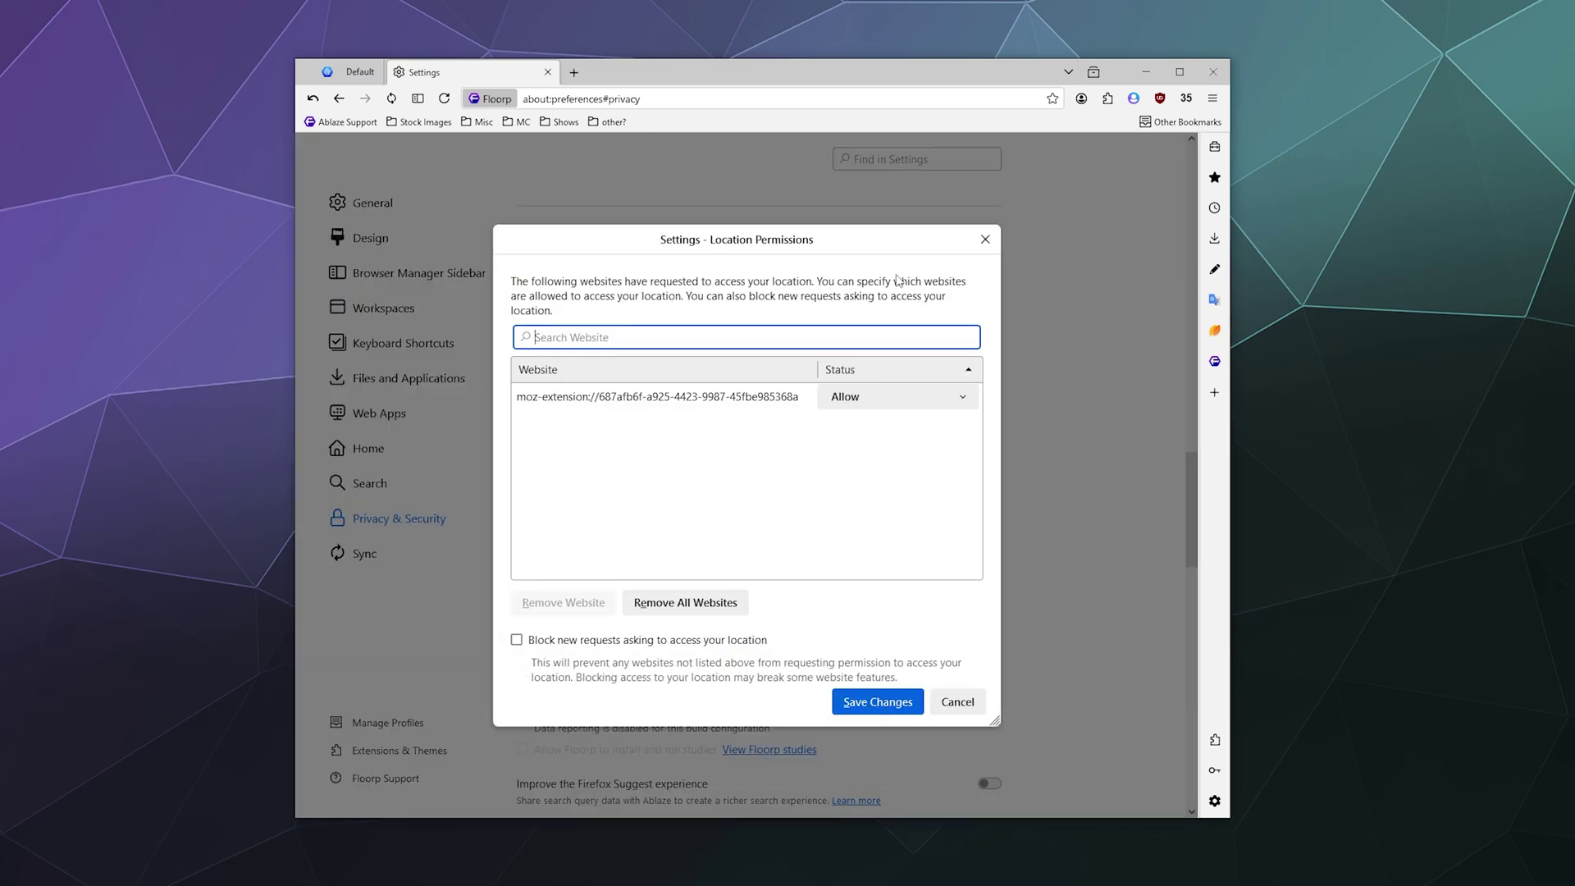
click(688, 402)
click(564, 603)
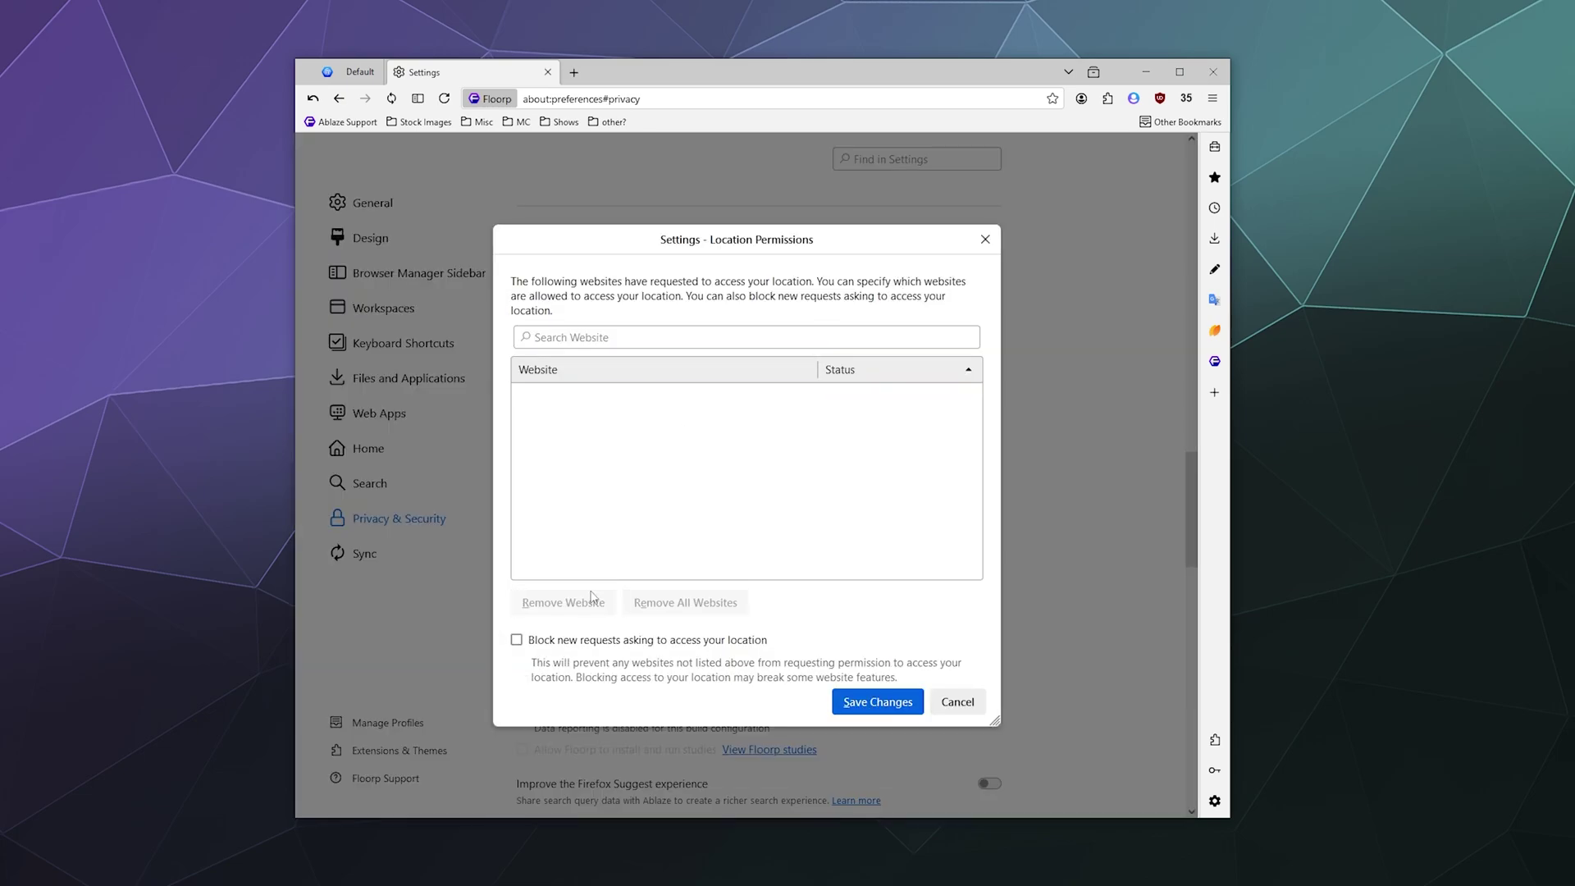
click(875, 704)
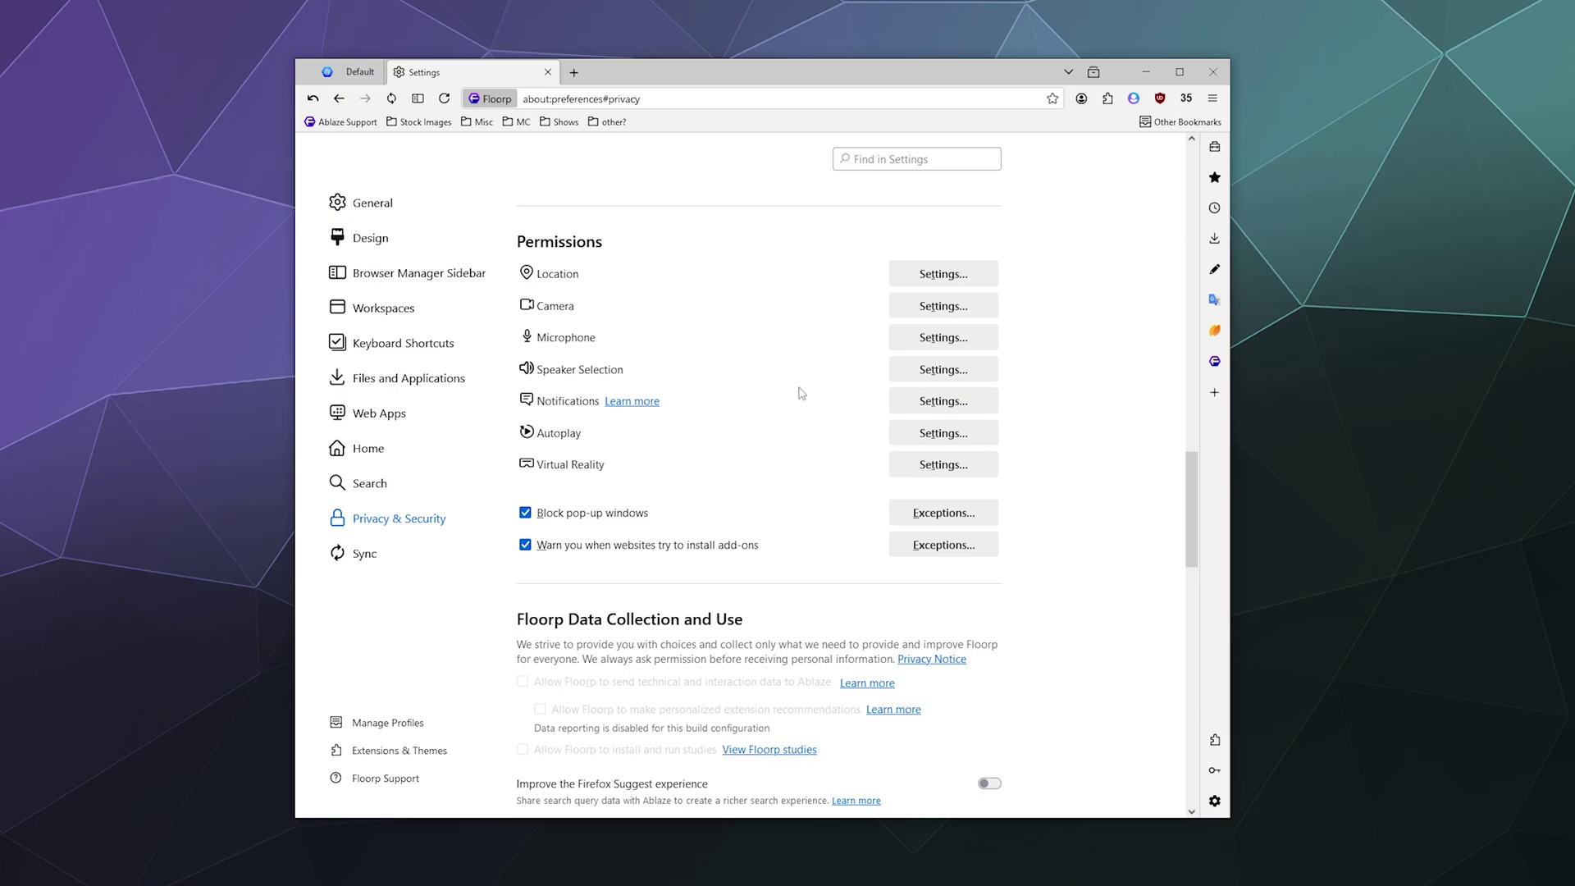
click(929, 379)
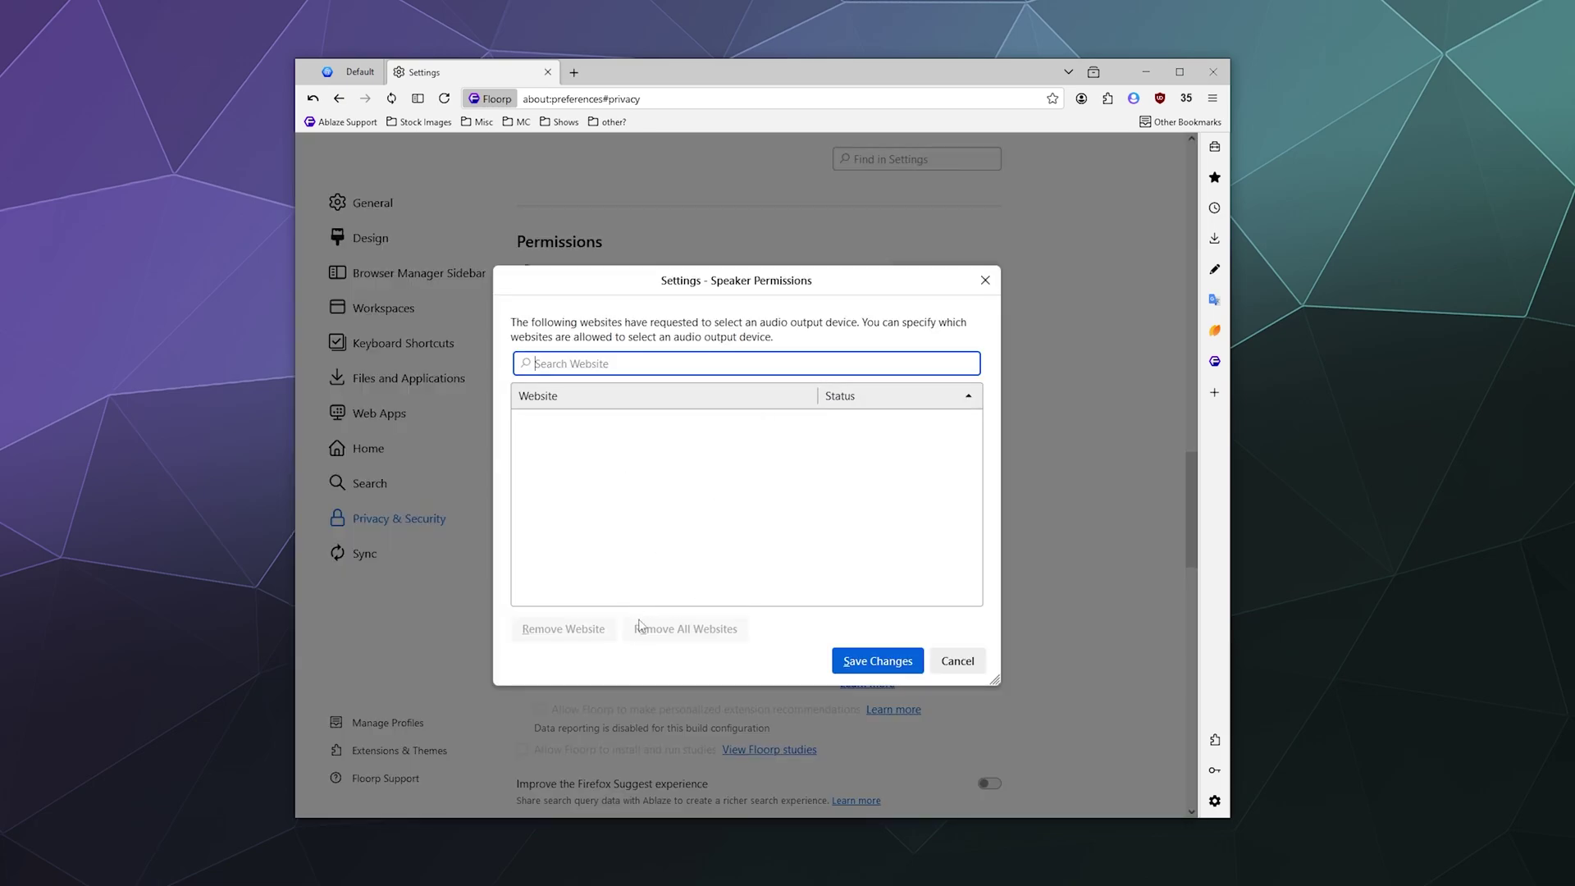
click(941, 667)
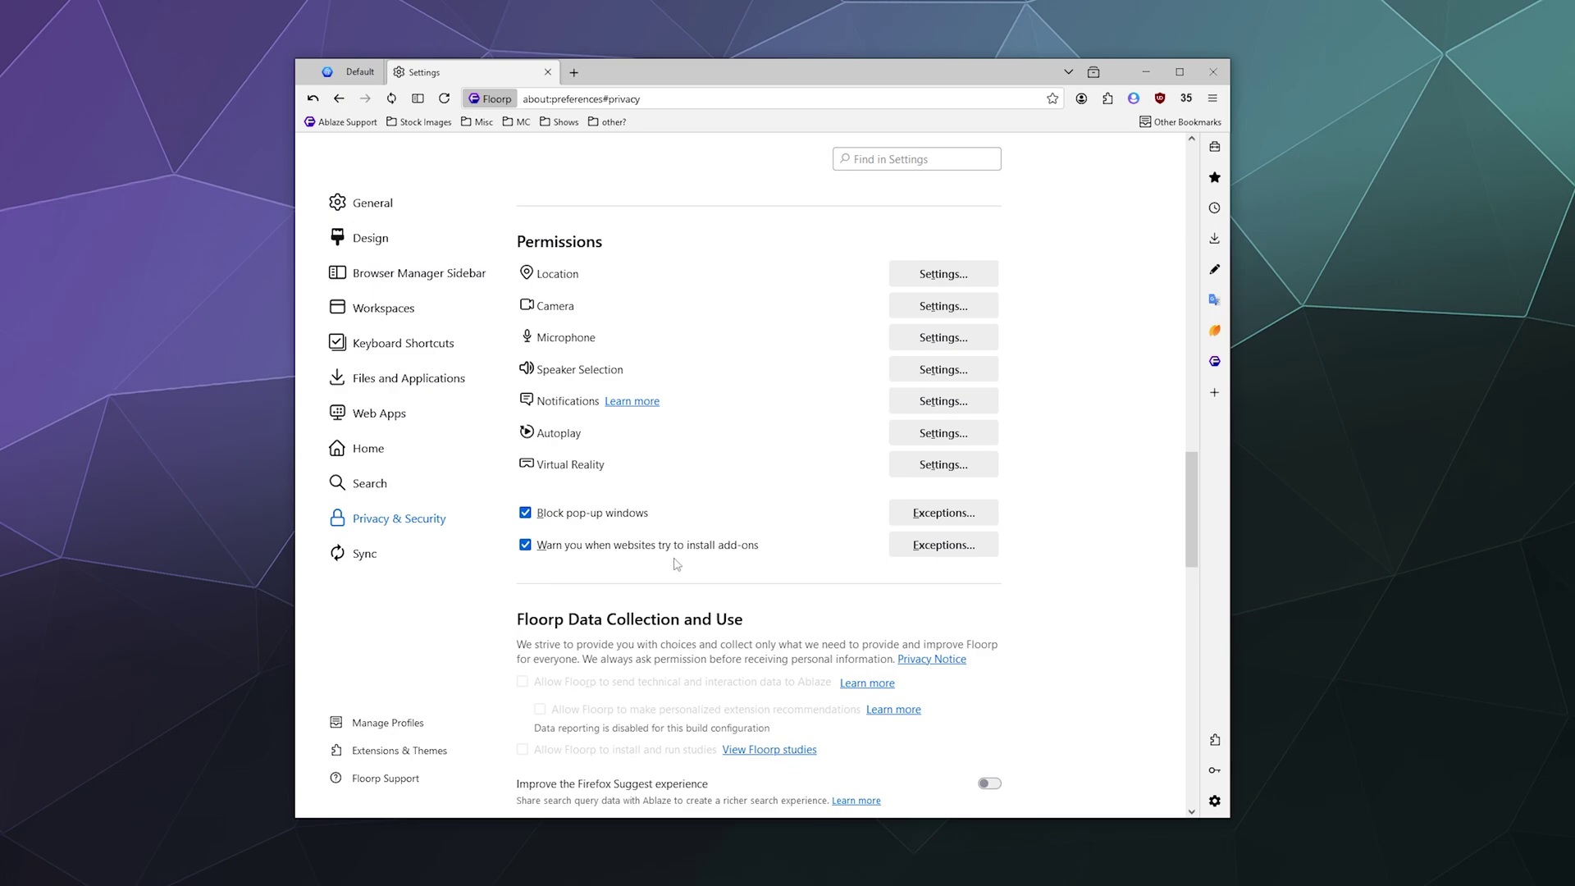
Toggle Firefox Suggest improvement sharing, leave it off, and scroll to Security and HTTPS-Only Mode.
scroll(746, 555, down, 5)
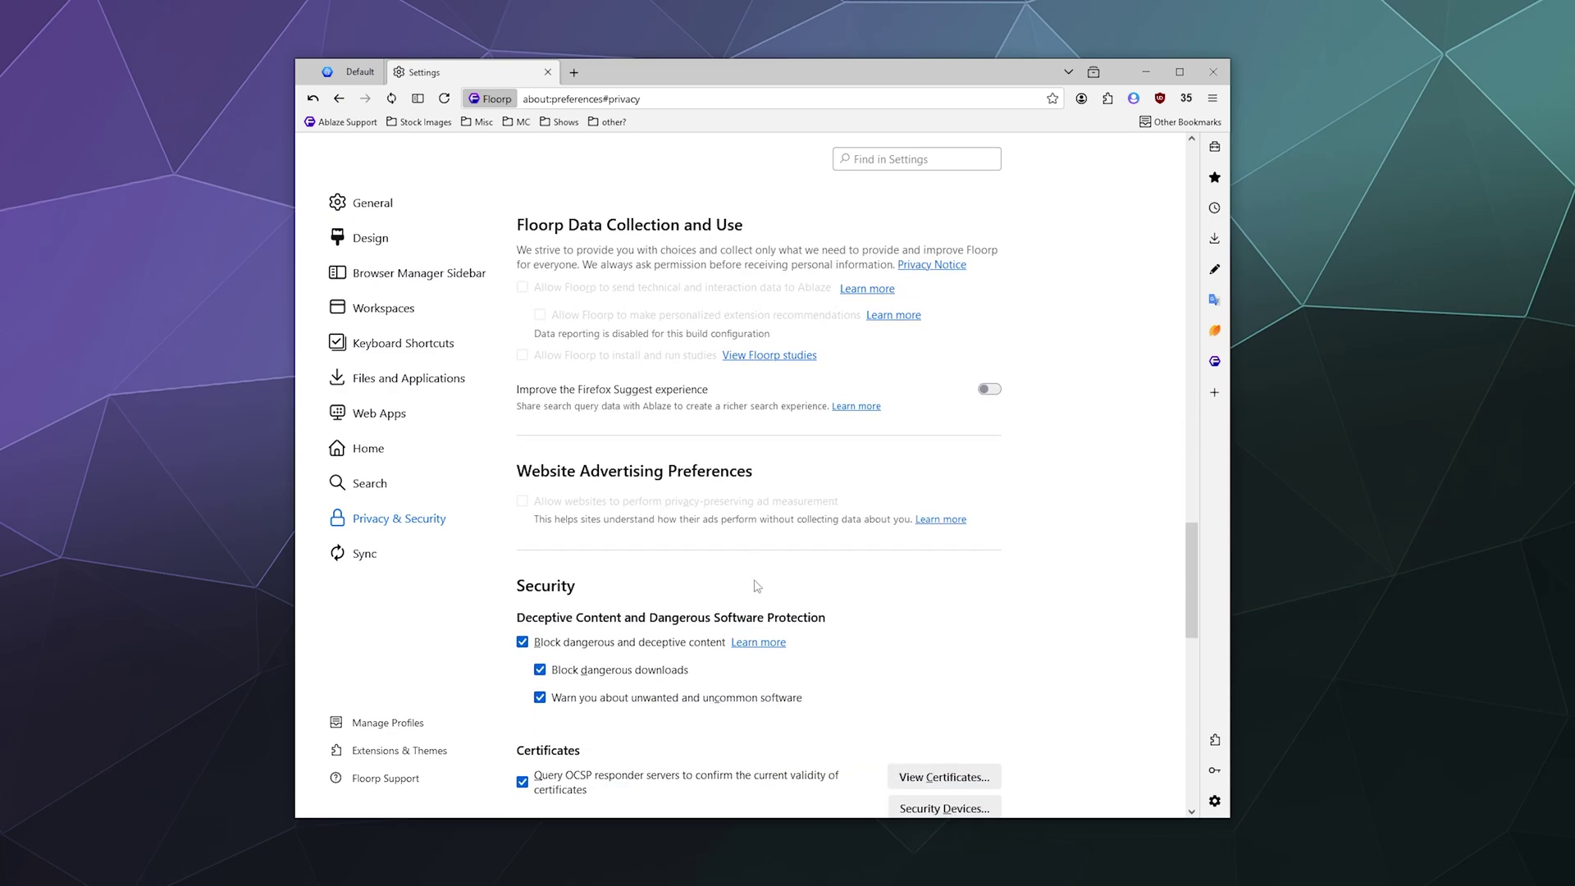
click(985, 388)
click(985, 388)
click(987, 389)
click(994, 391)
scroll(714, 480, down, 3)
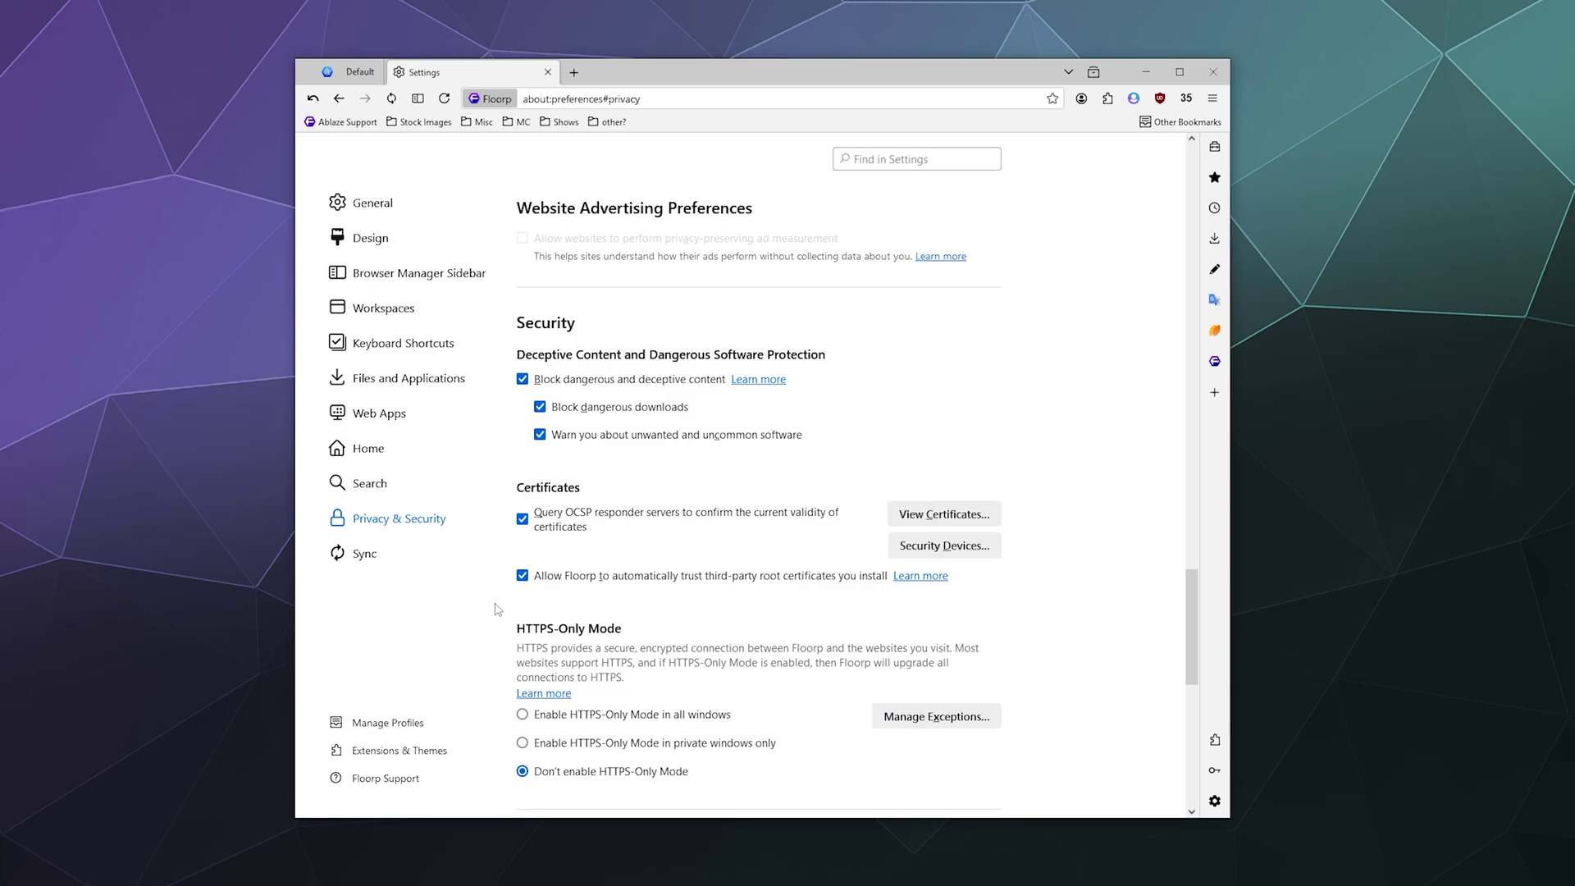
Scroll down the settings page to the DNS over HTTPS section.
scroll(500, 517, down, 5)
scroll(502, 508, up, 3)
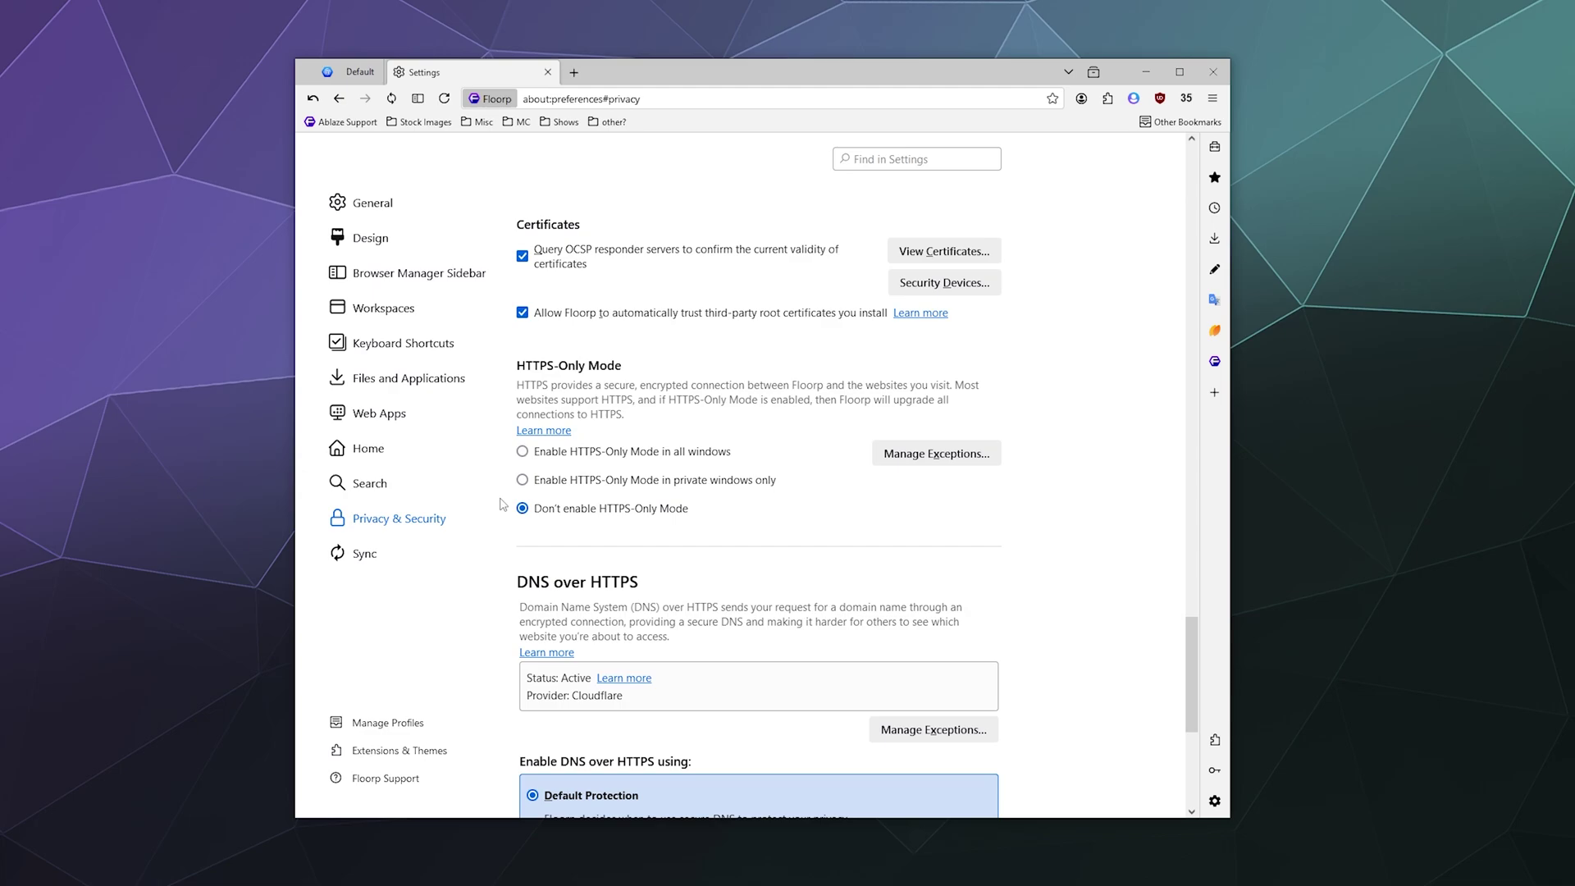
scroll(628, 533, down, 3)
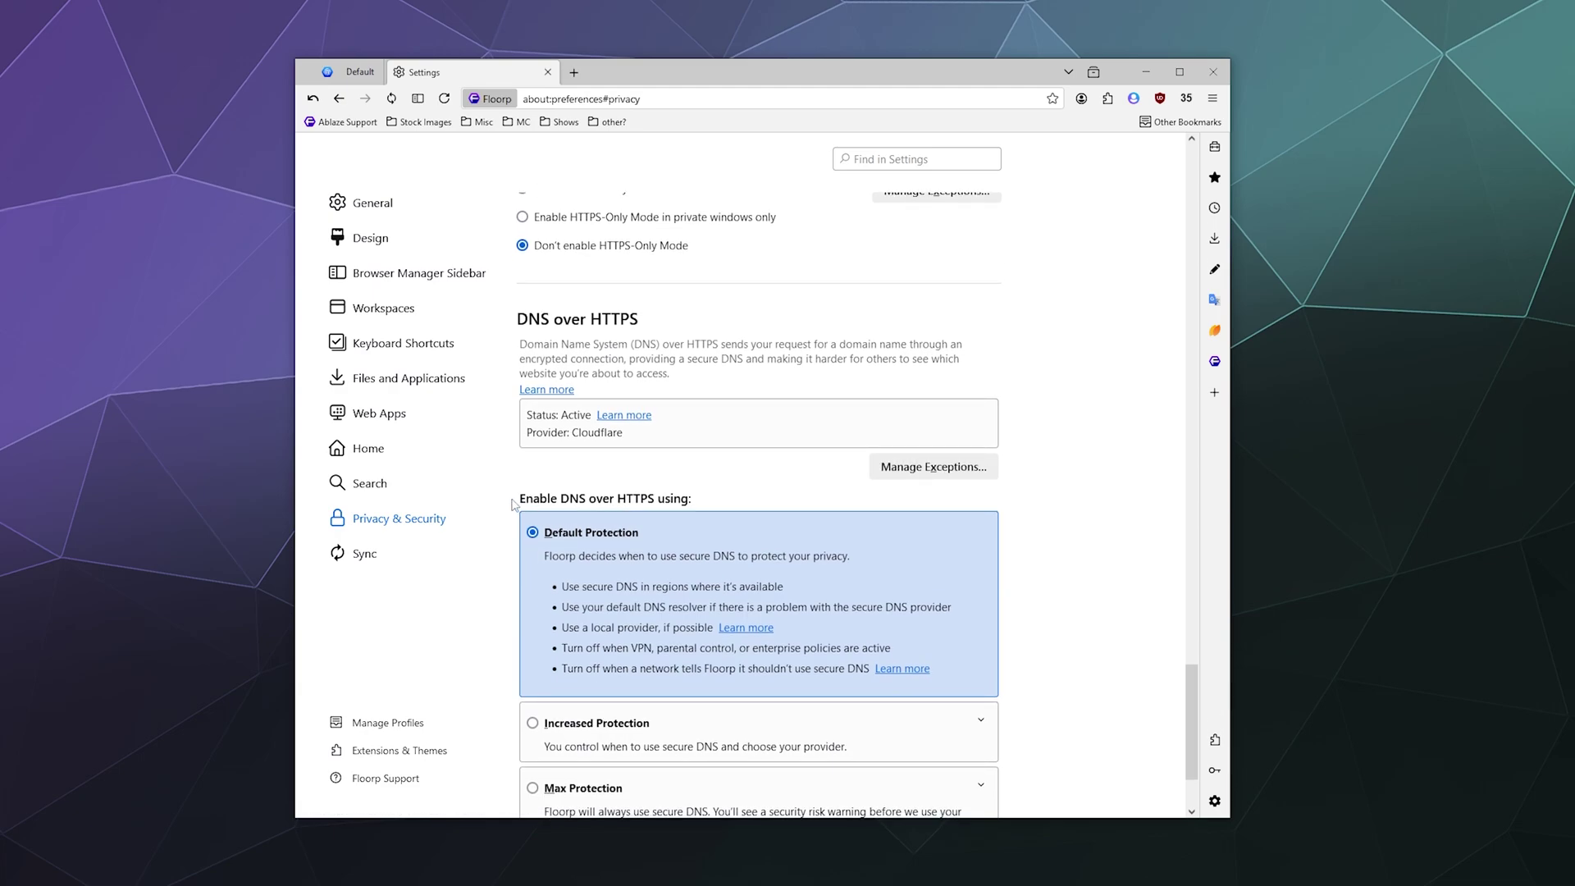
scroll(582, 490, down, 2)
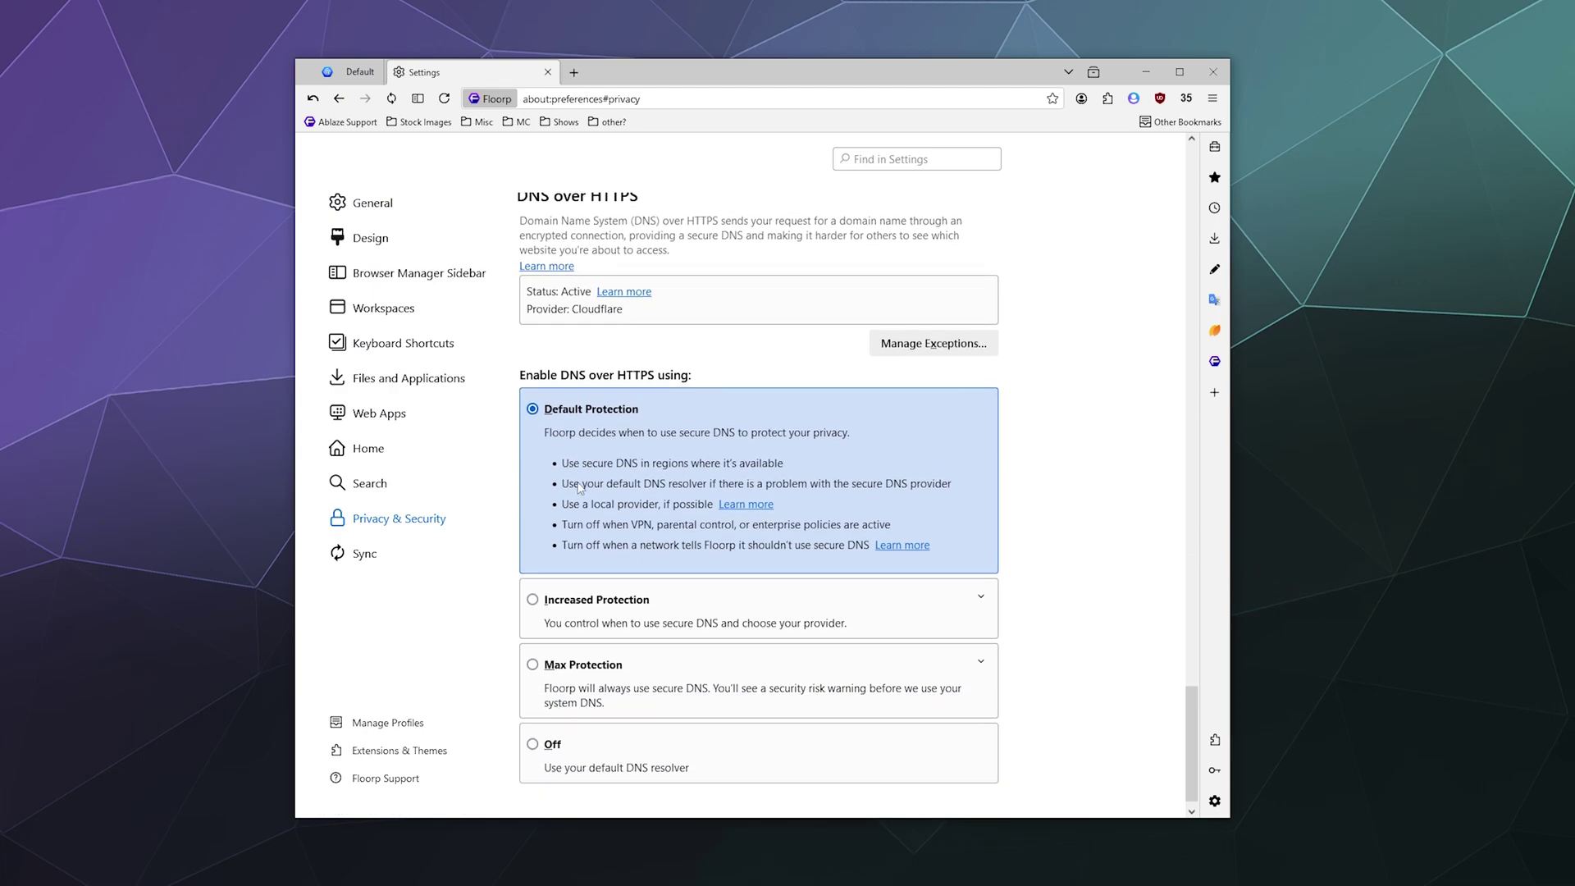
scroll(529, 599, down, 1)
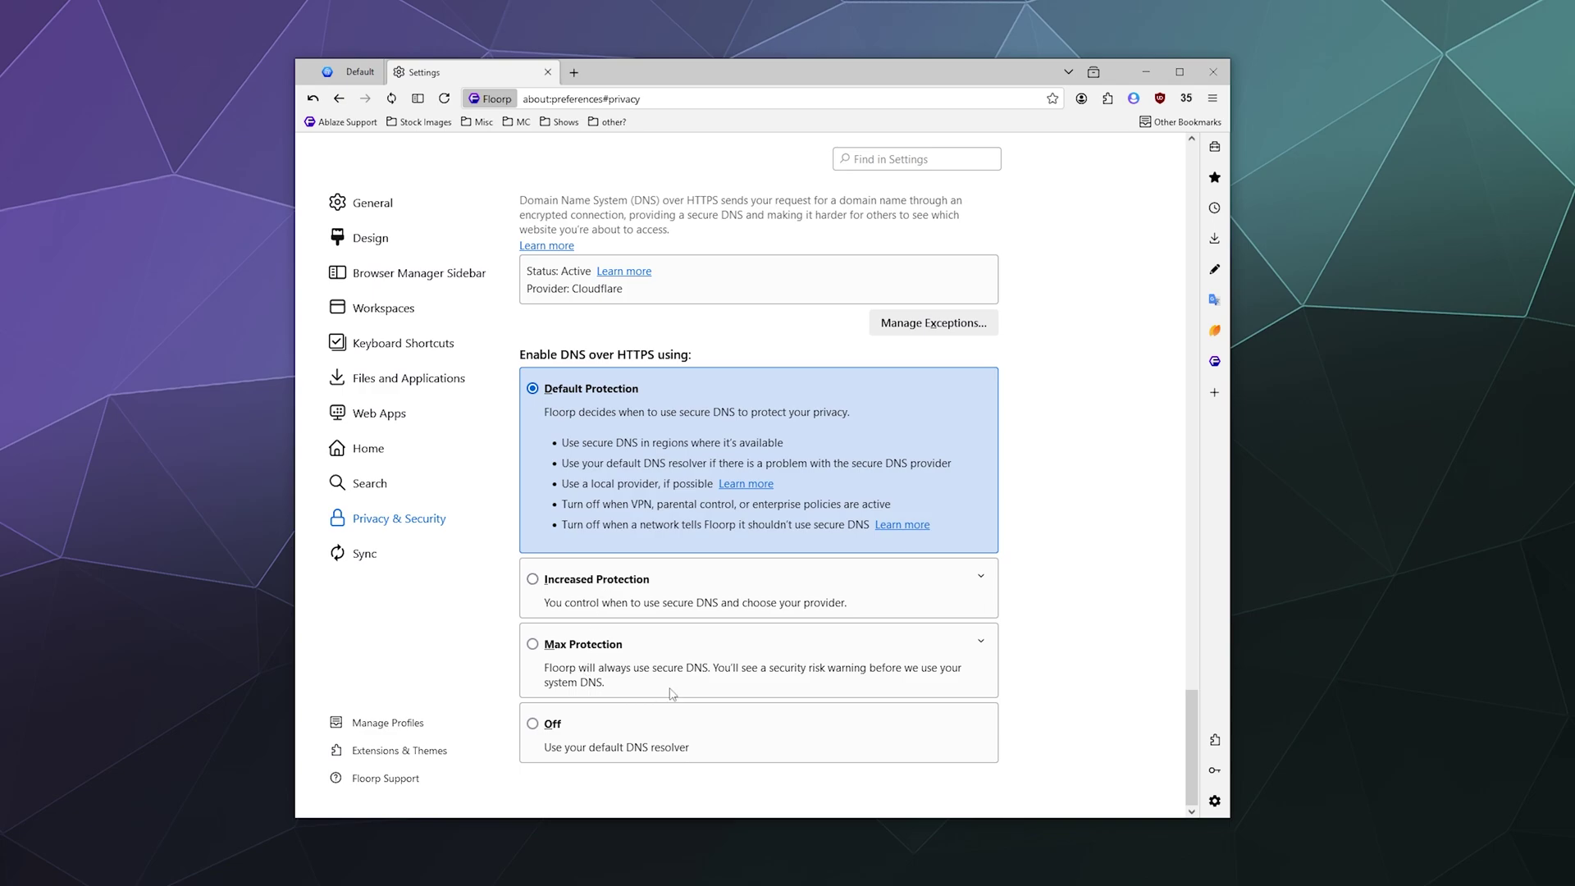
Try Increased and Default Protection, then set DNS over HTTPS to Max Protection.
click(772, 591)
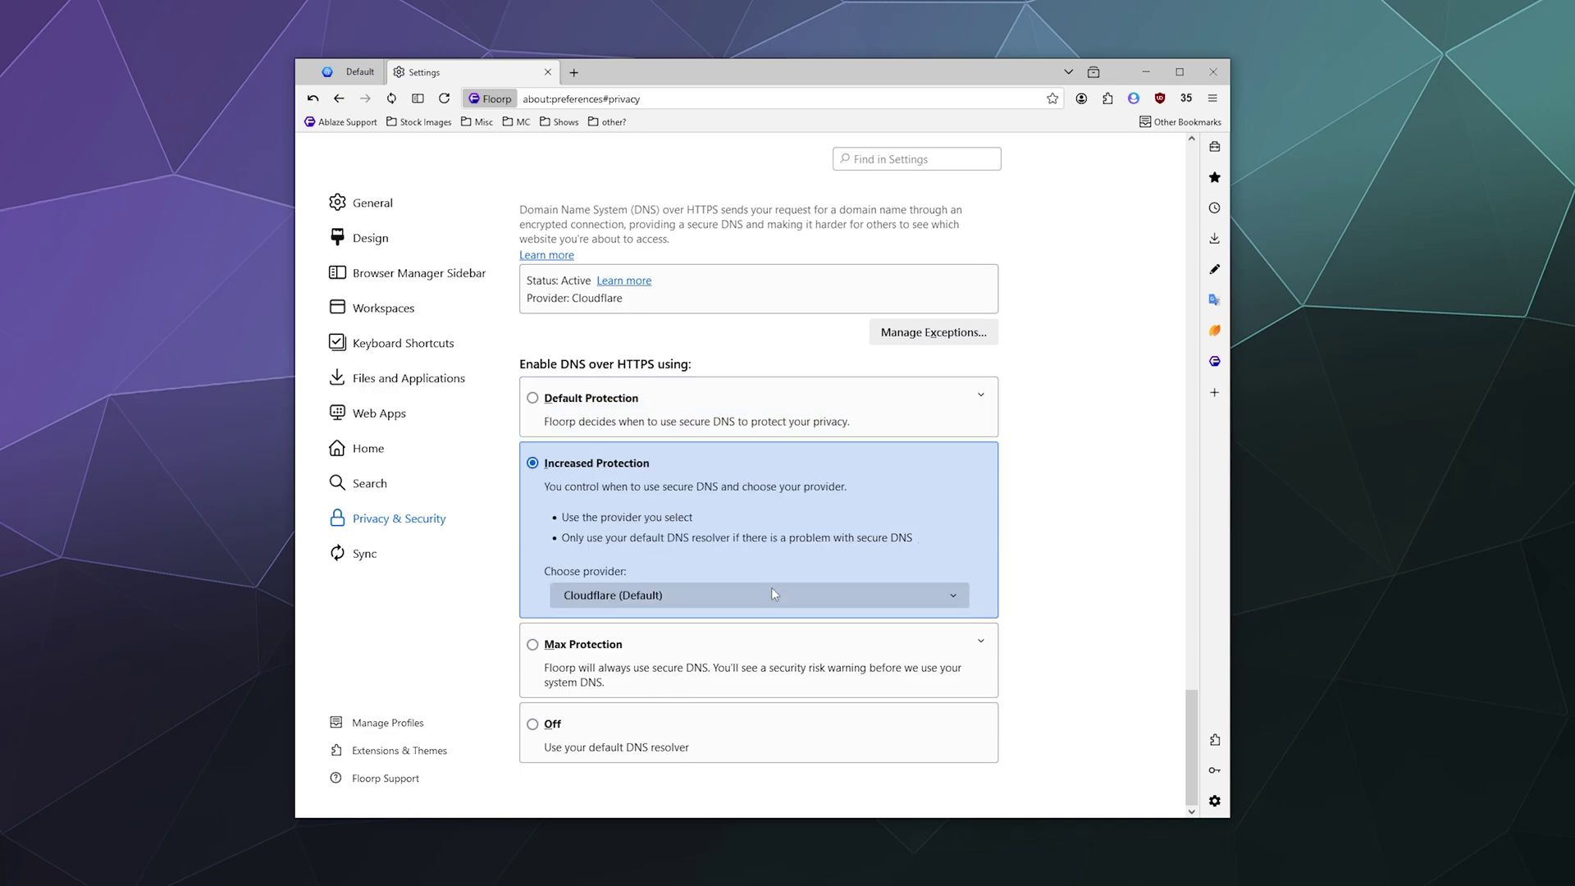
click(814, 396)
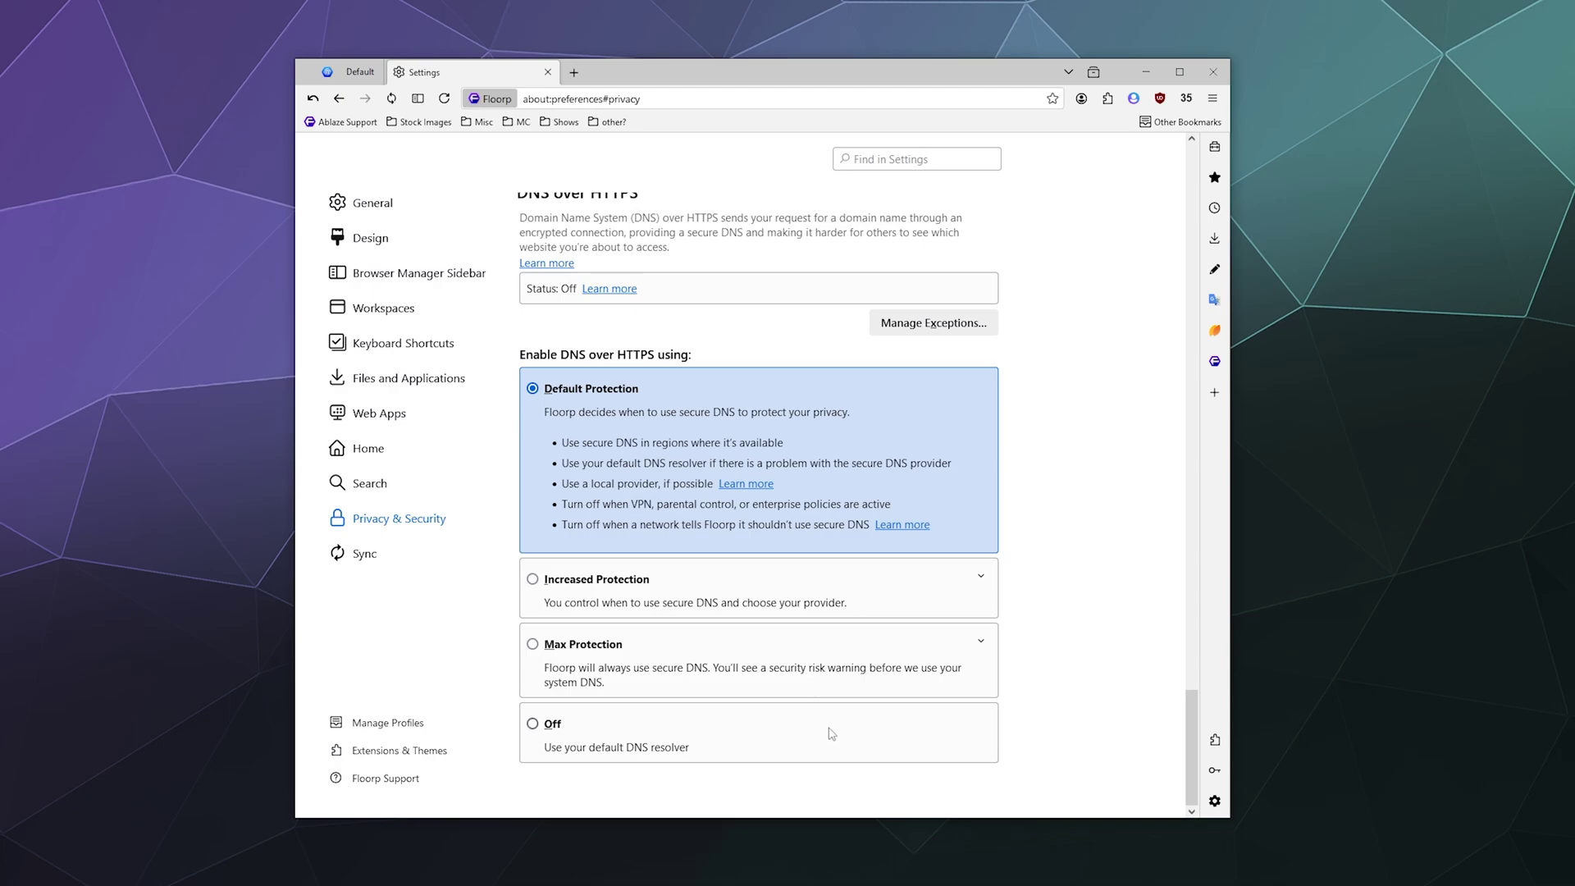
click(868, 658)
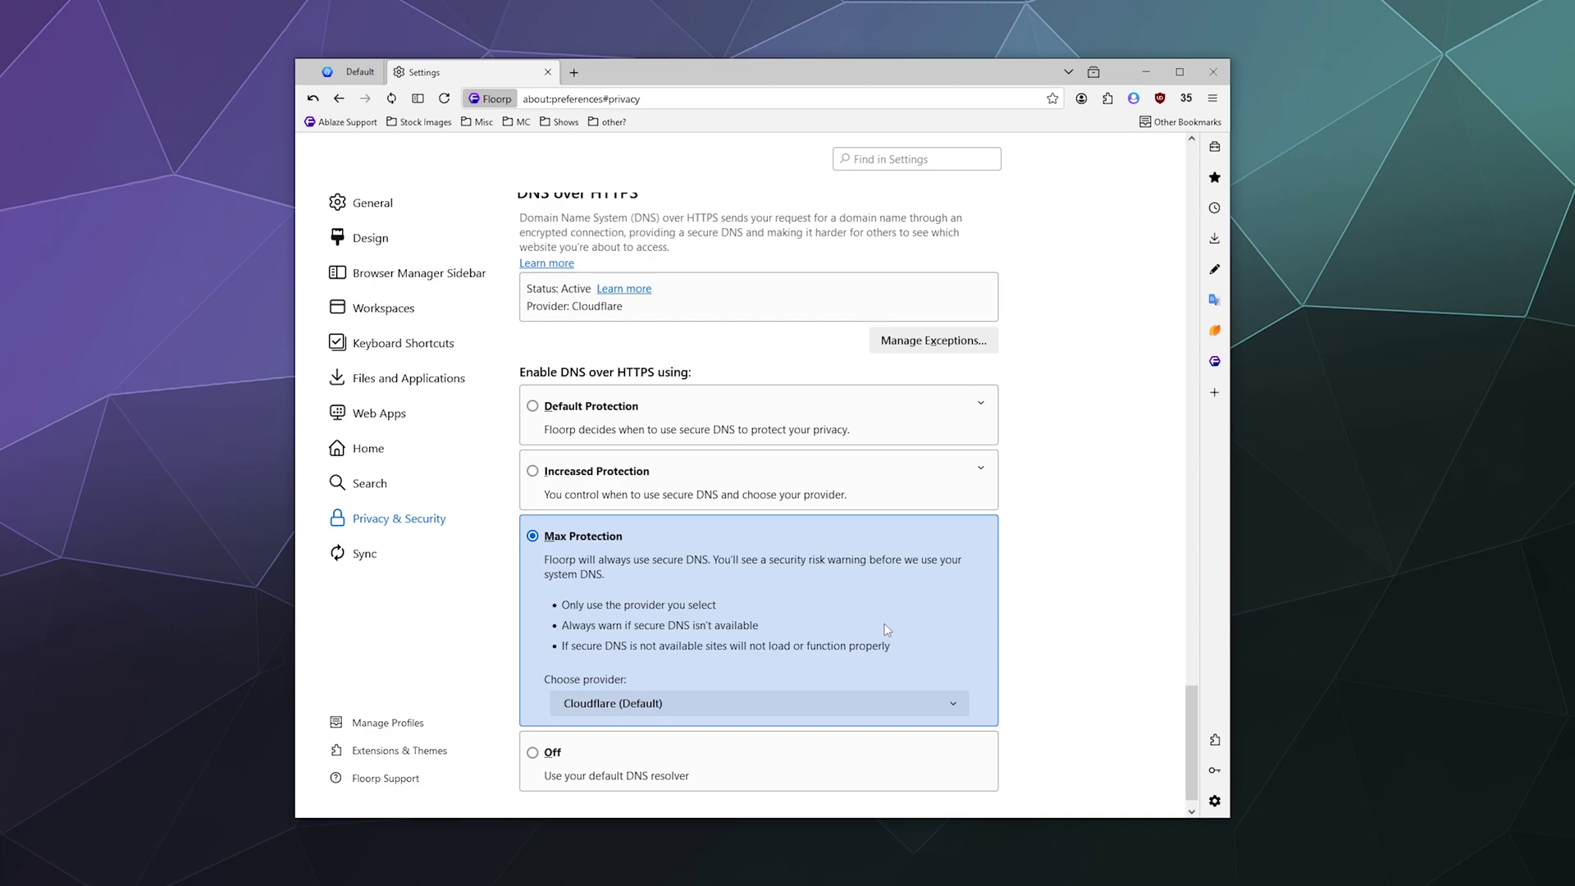
Scroll back up to the Enhanced Tracking Protection options under Browser Privacy.
scroll(965, 607, down, 1)
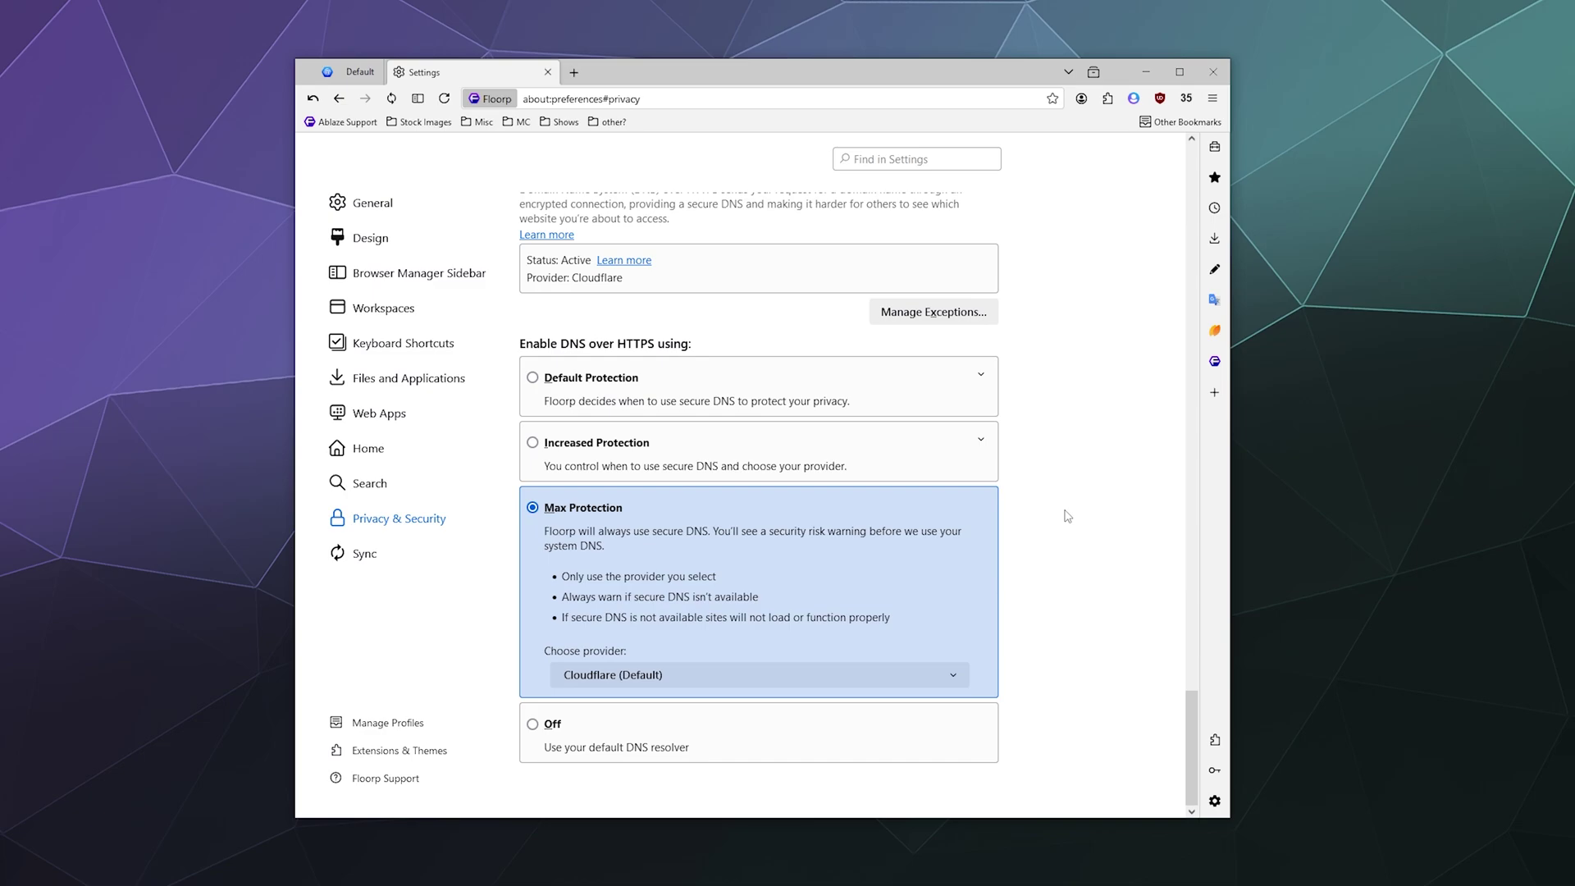
scroll(1067, 516, up, 20)
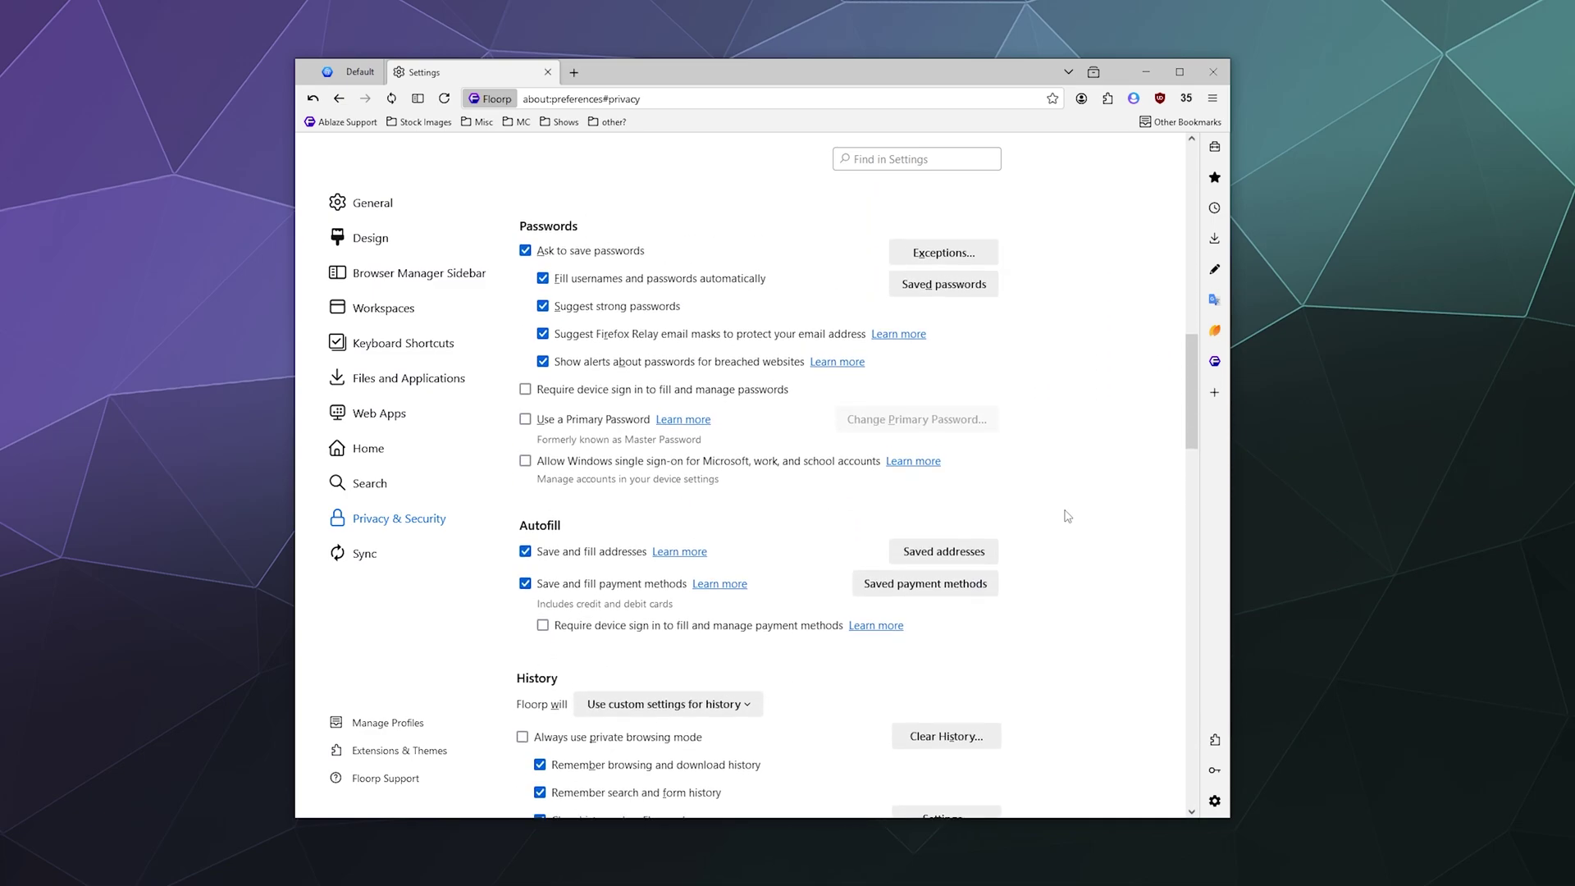
scroll(1067, 516, up, 3)
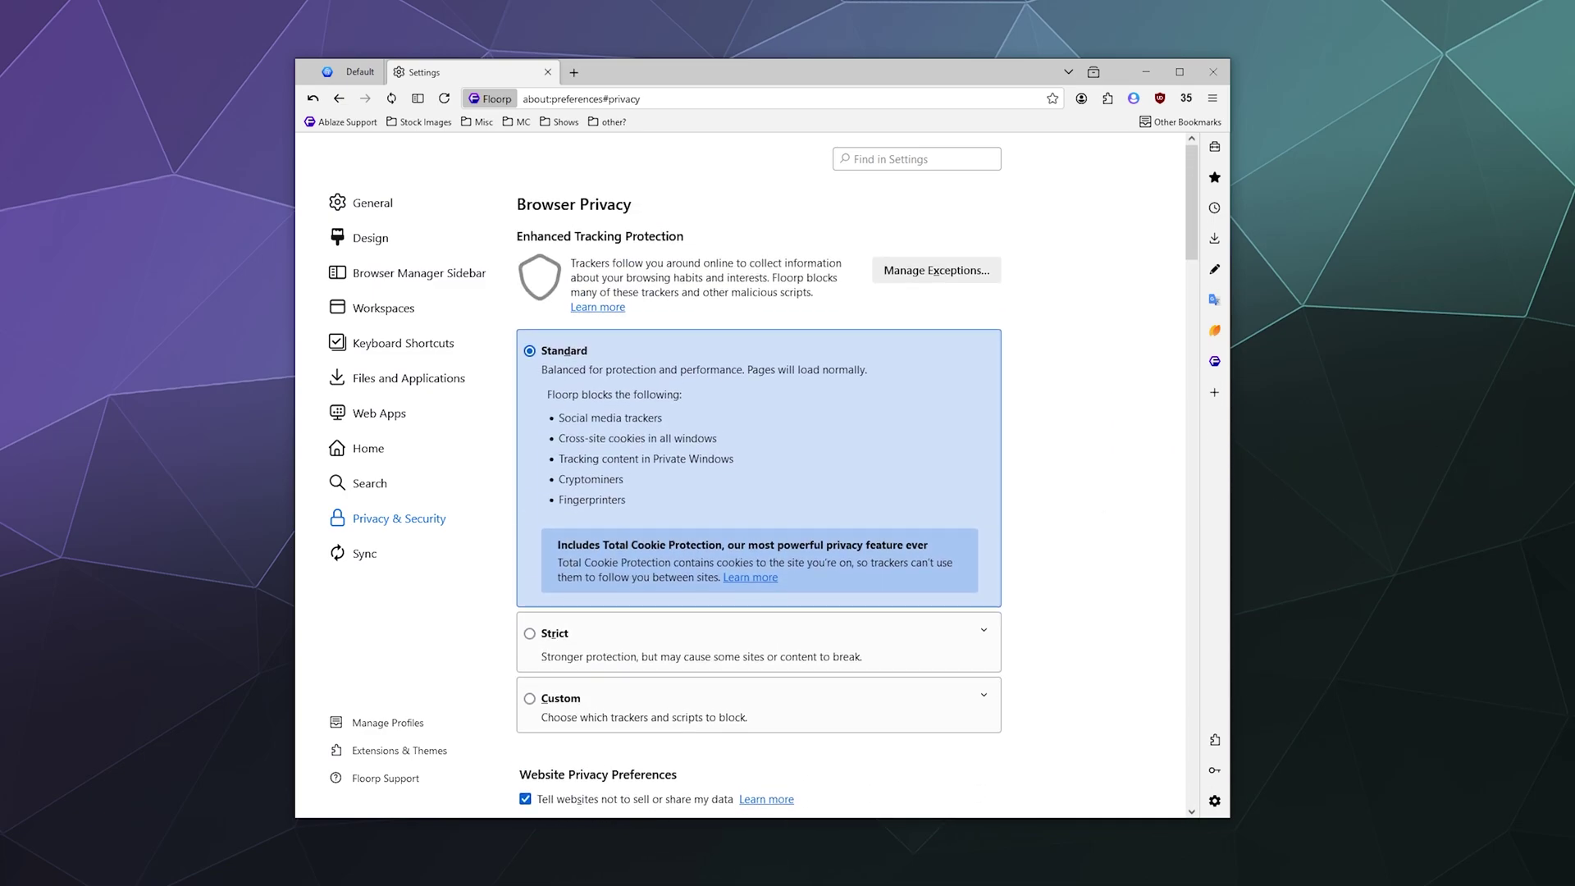